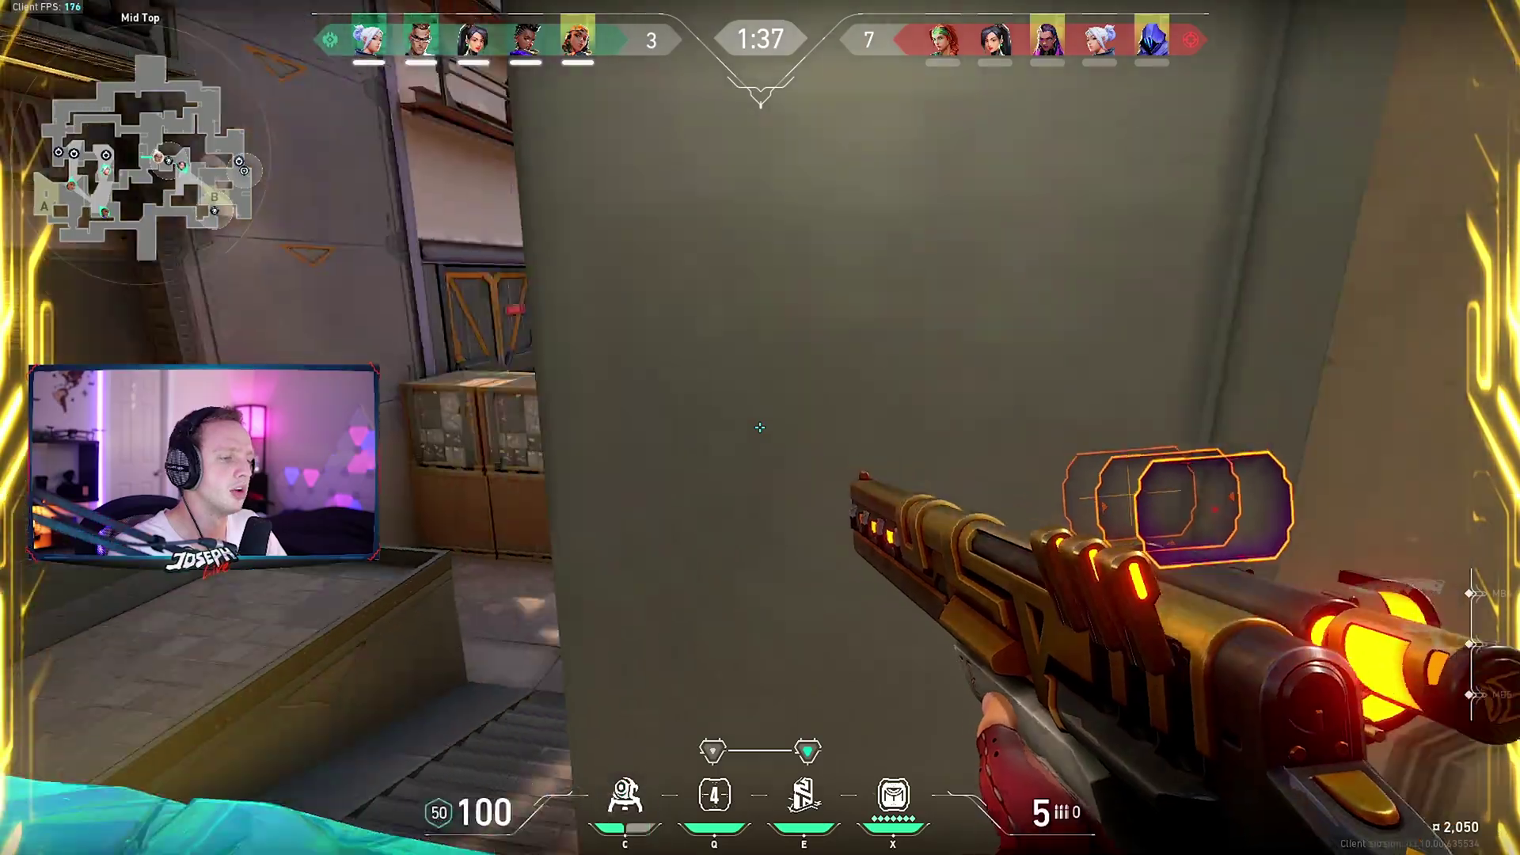
Step: Scope the Operator, shoot the enemy, re-scope, then teleport away with the E ability
right_click(760, 427)
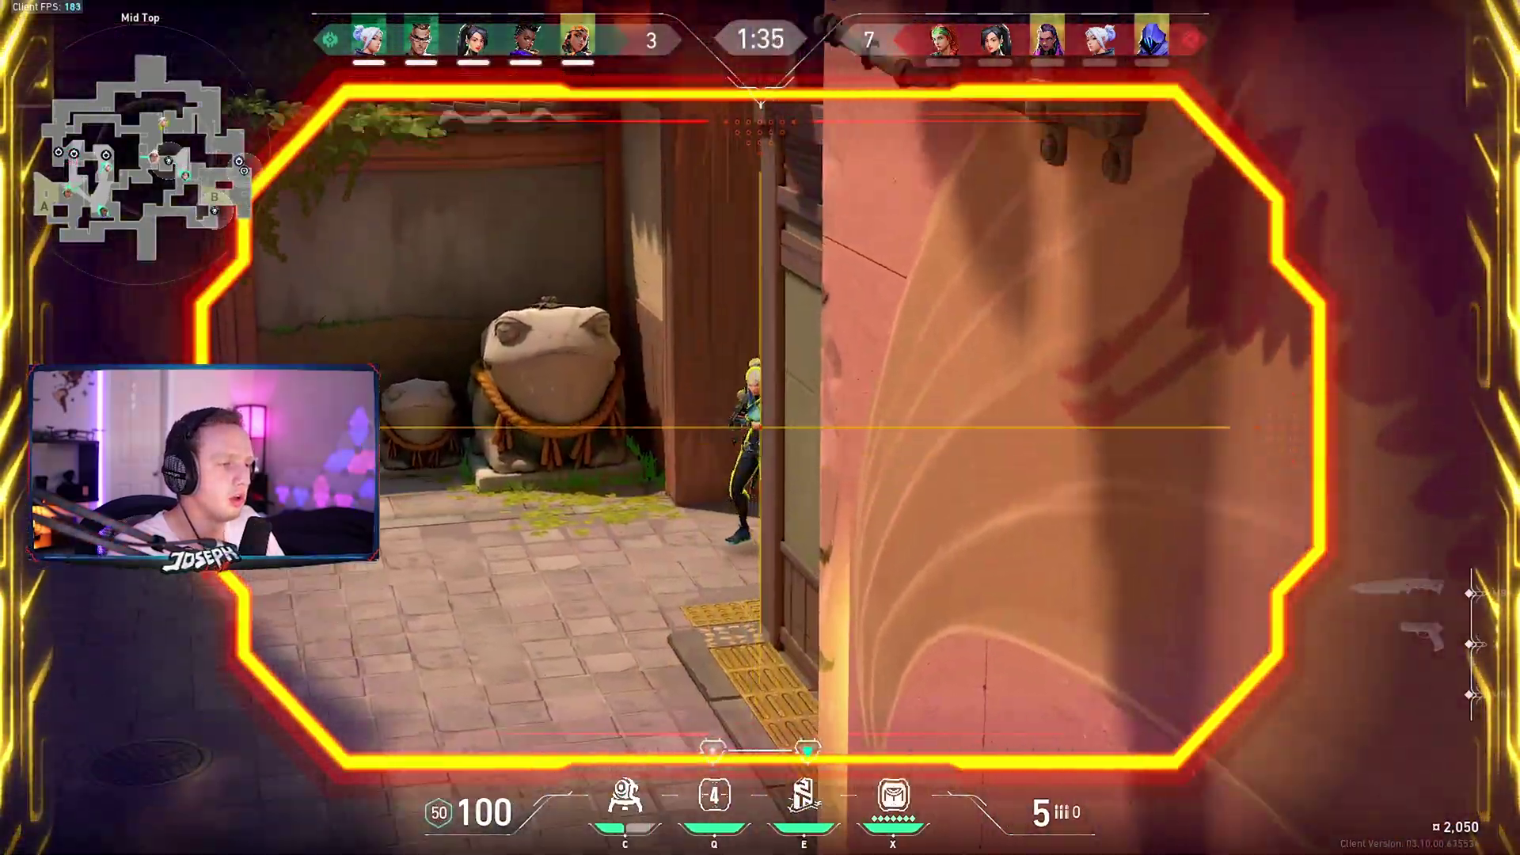
left_click(760, 428)
right_click(760, 428)
key("e")
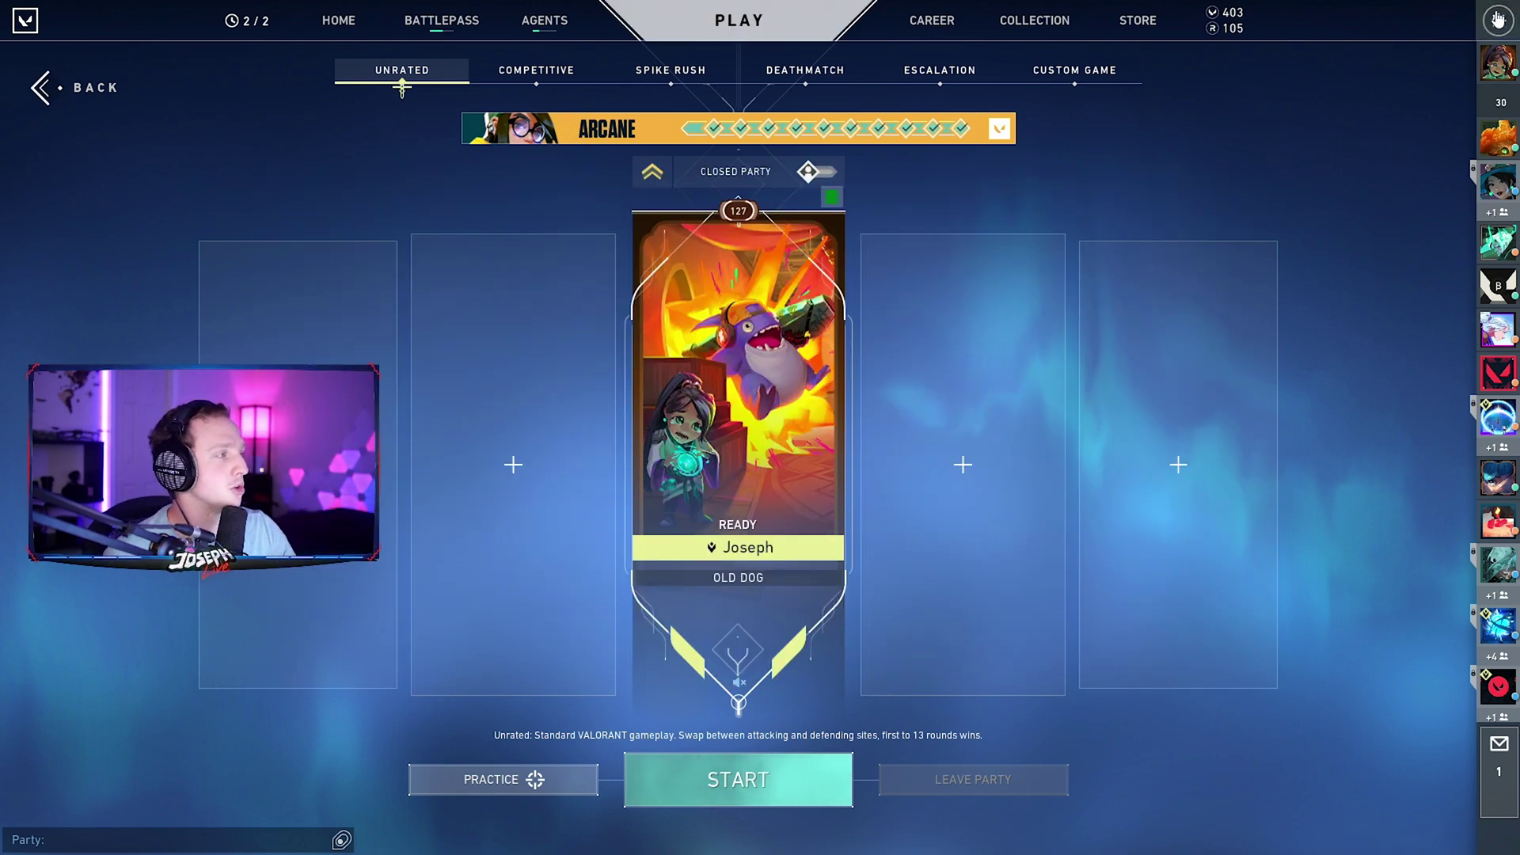
Step: Open VALORANT's settings to the Video > General resolution, display mode and FPS options
left_click(1499, 20)
left_click(771, 333)
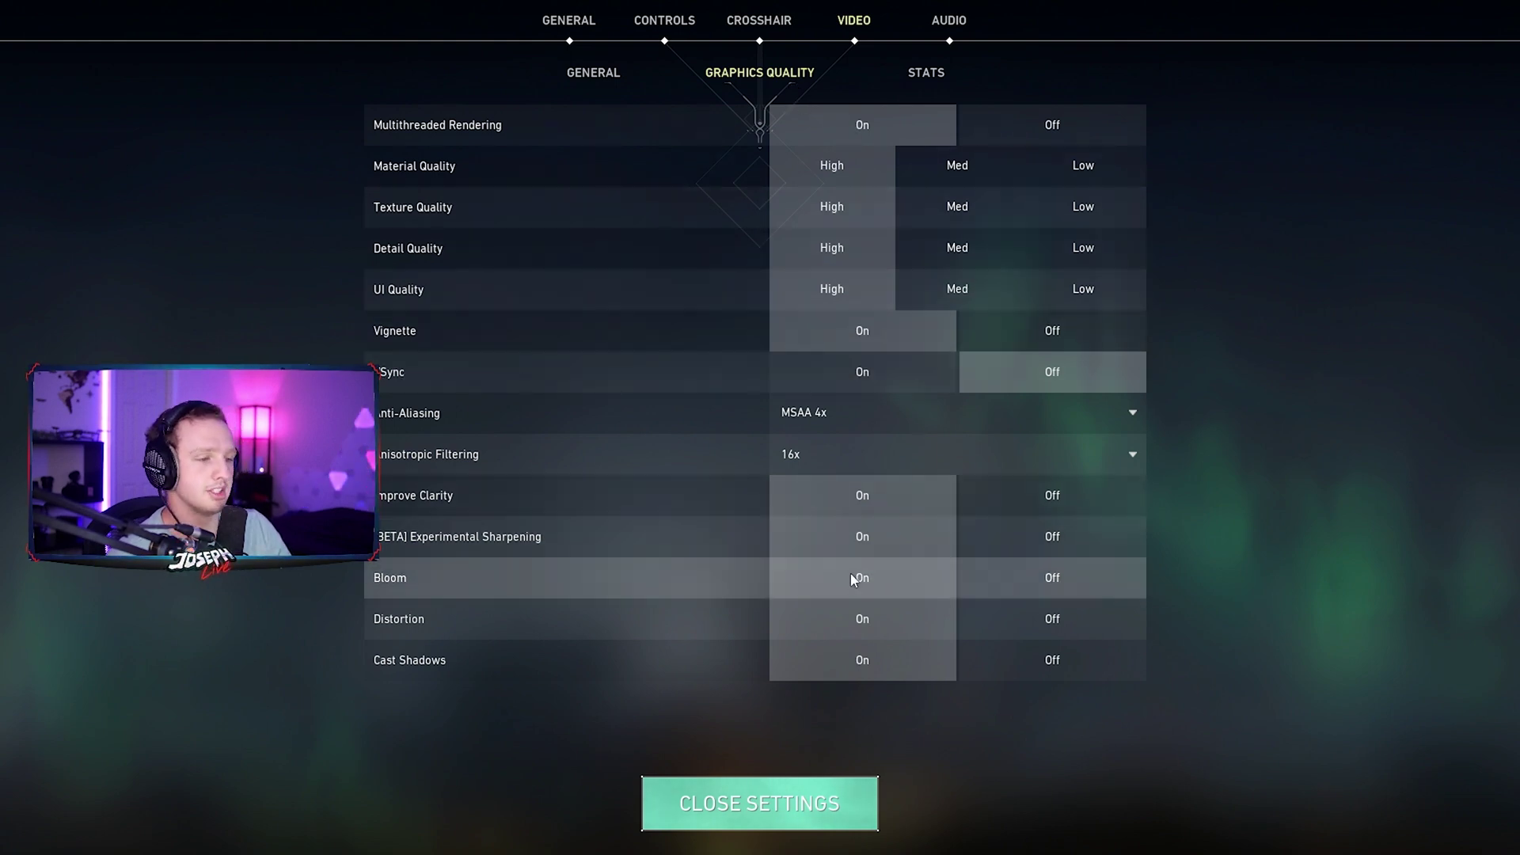
left_click(595, 73)
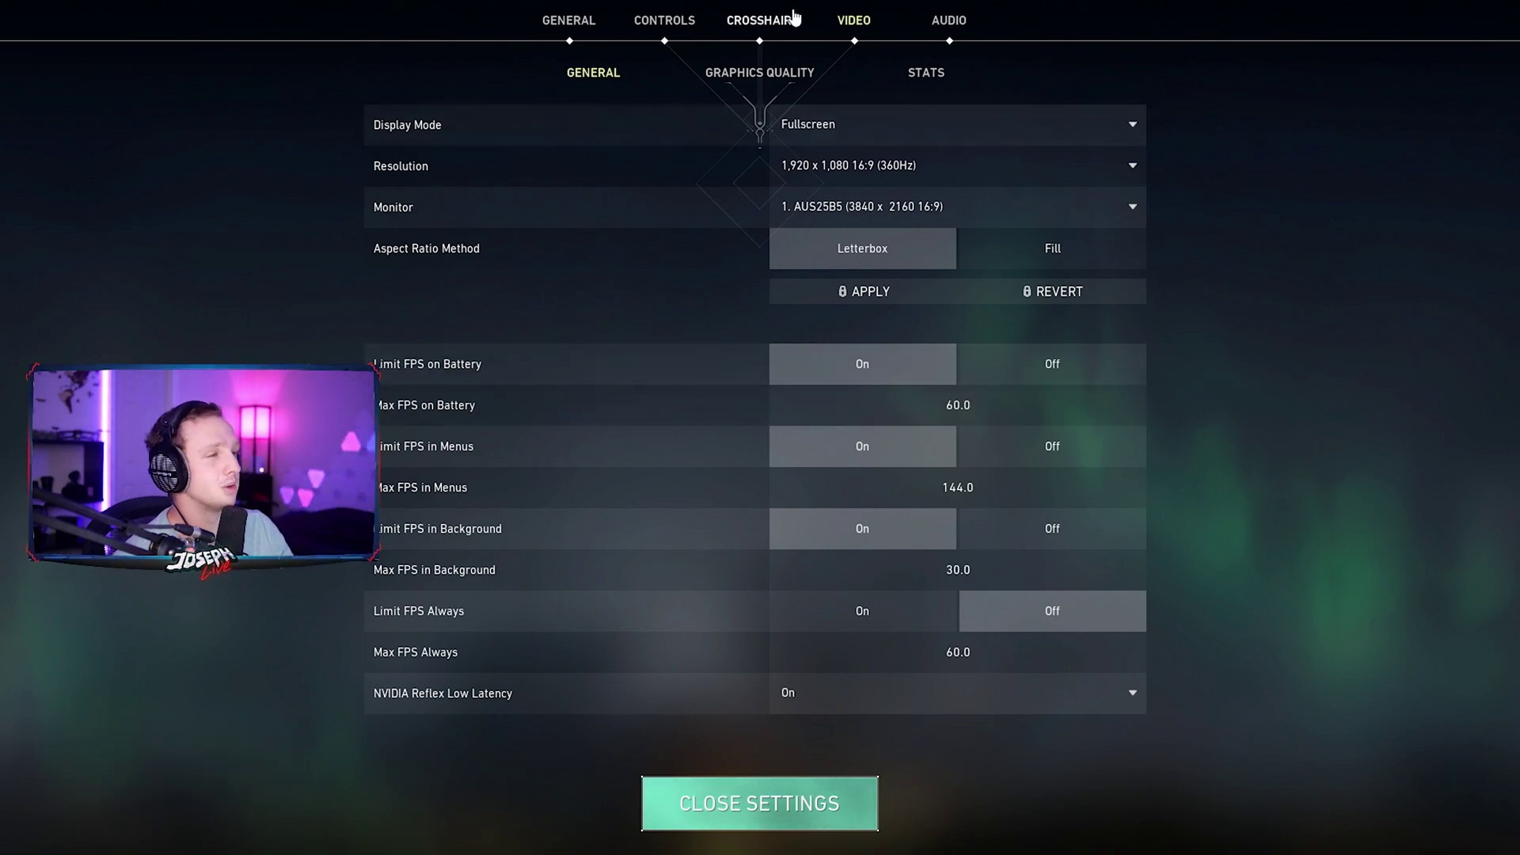
Step: Check the crosshair profiles keeping Dot, view the General tab, and close settings
left_click(794, 21)
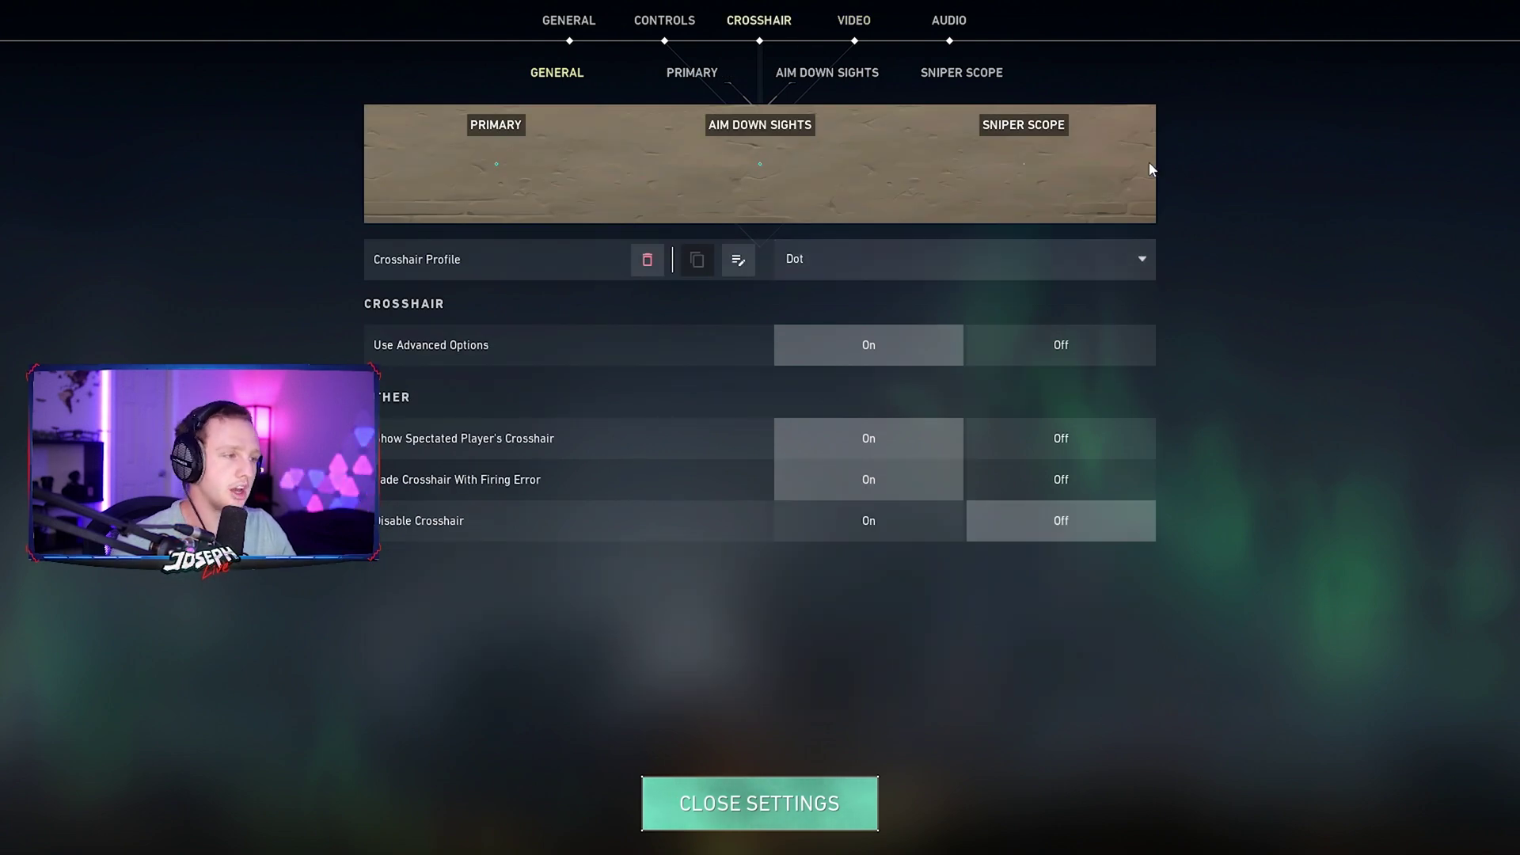
left_click(1006, 255)
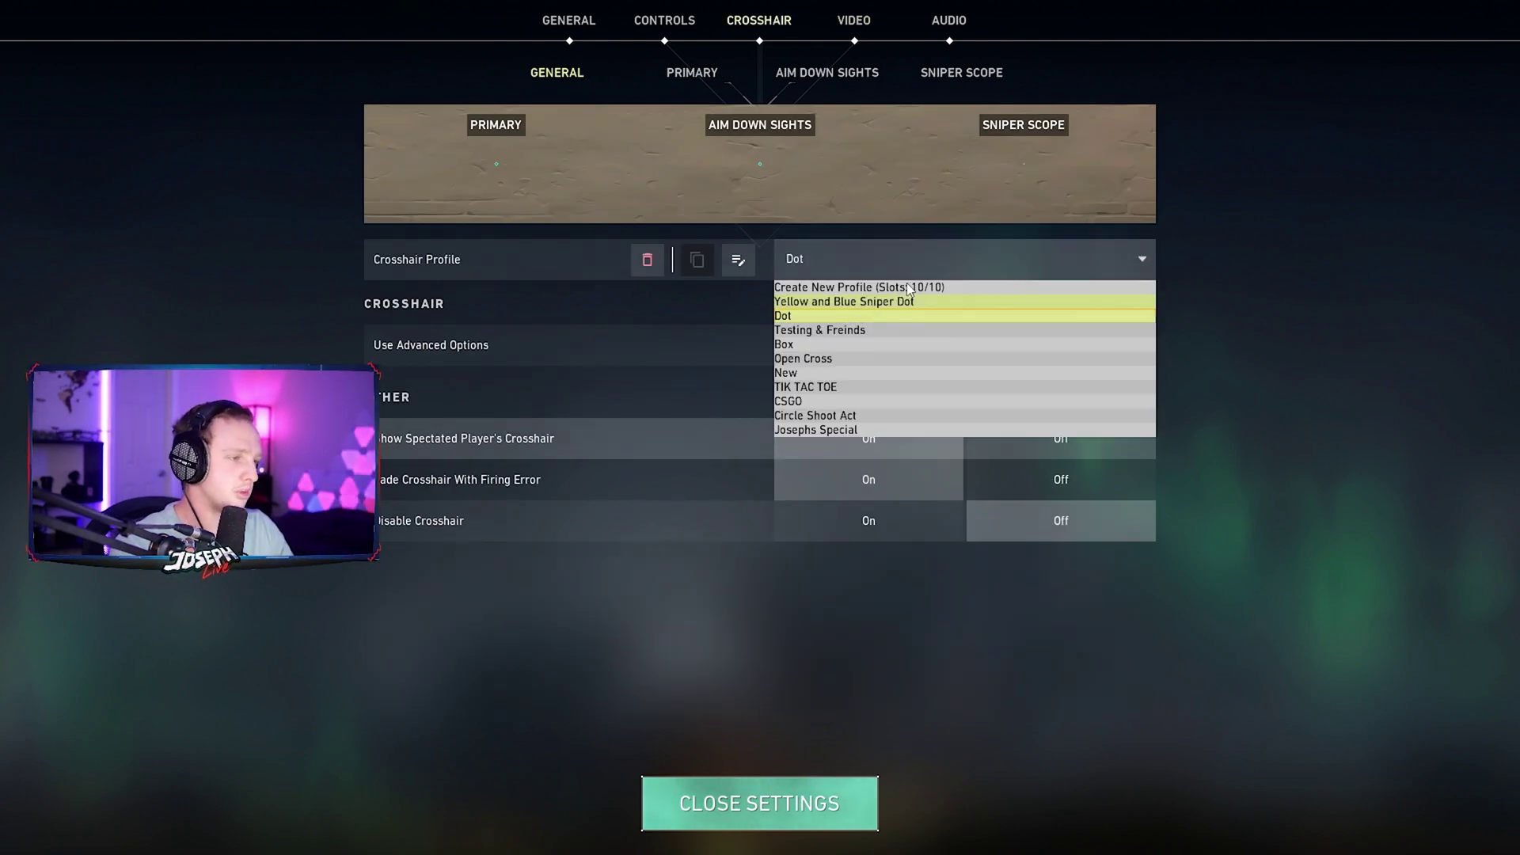
left_click(861, 255)
left_click(574, 21)
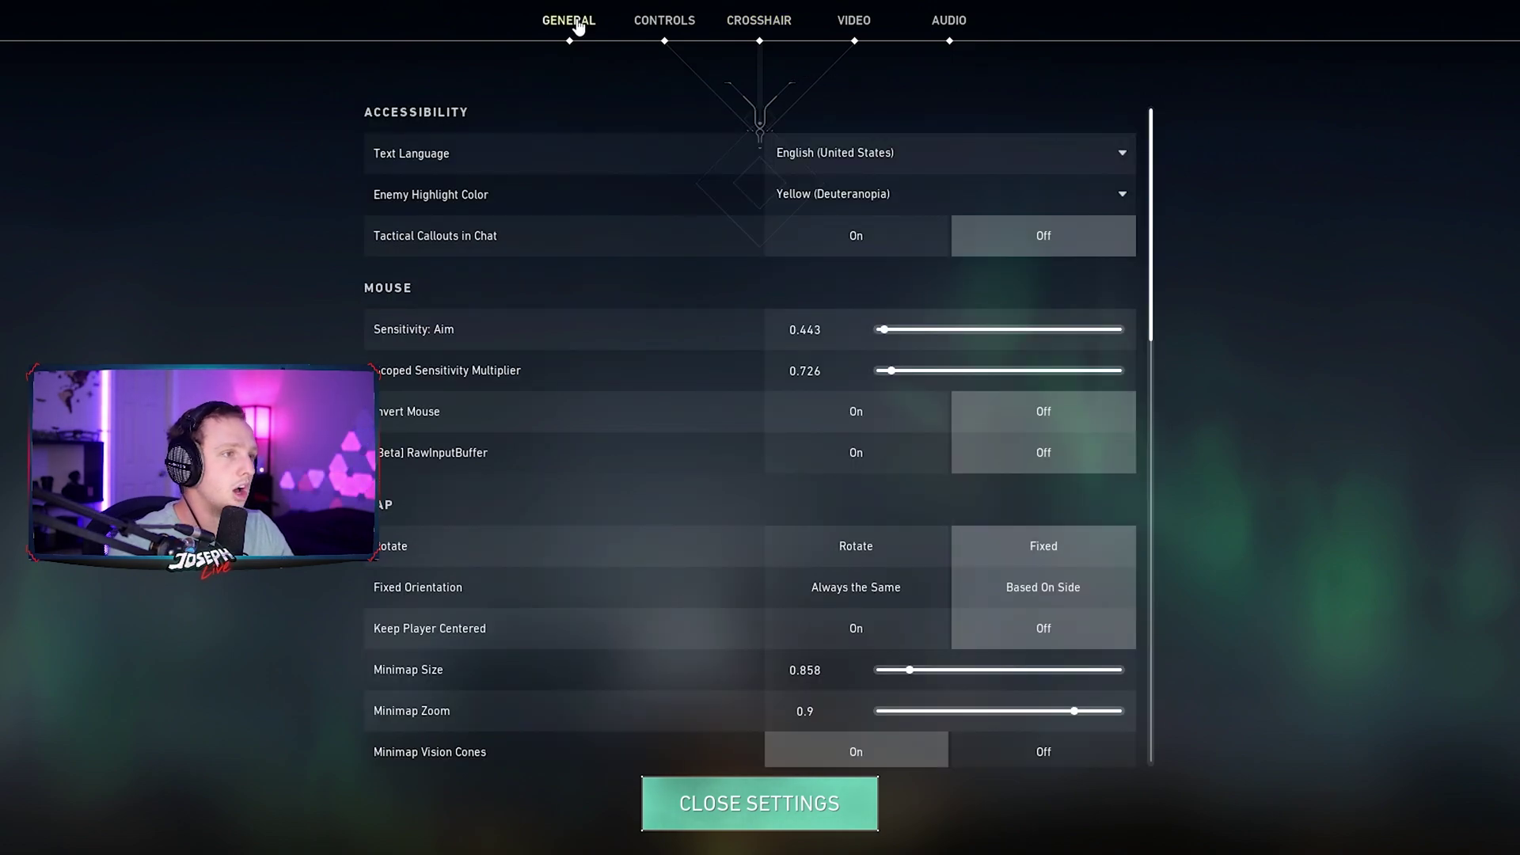
key("Escape")
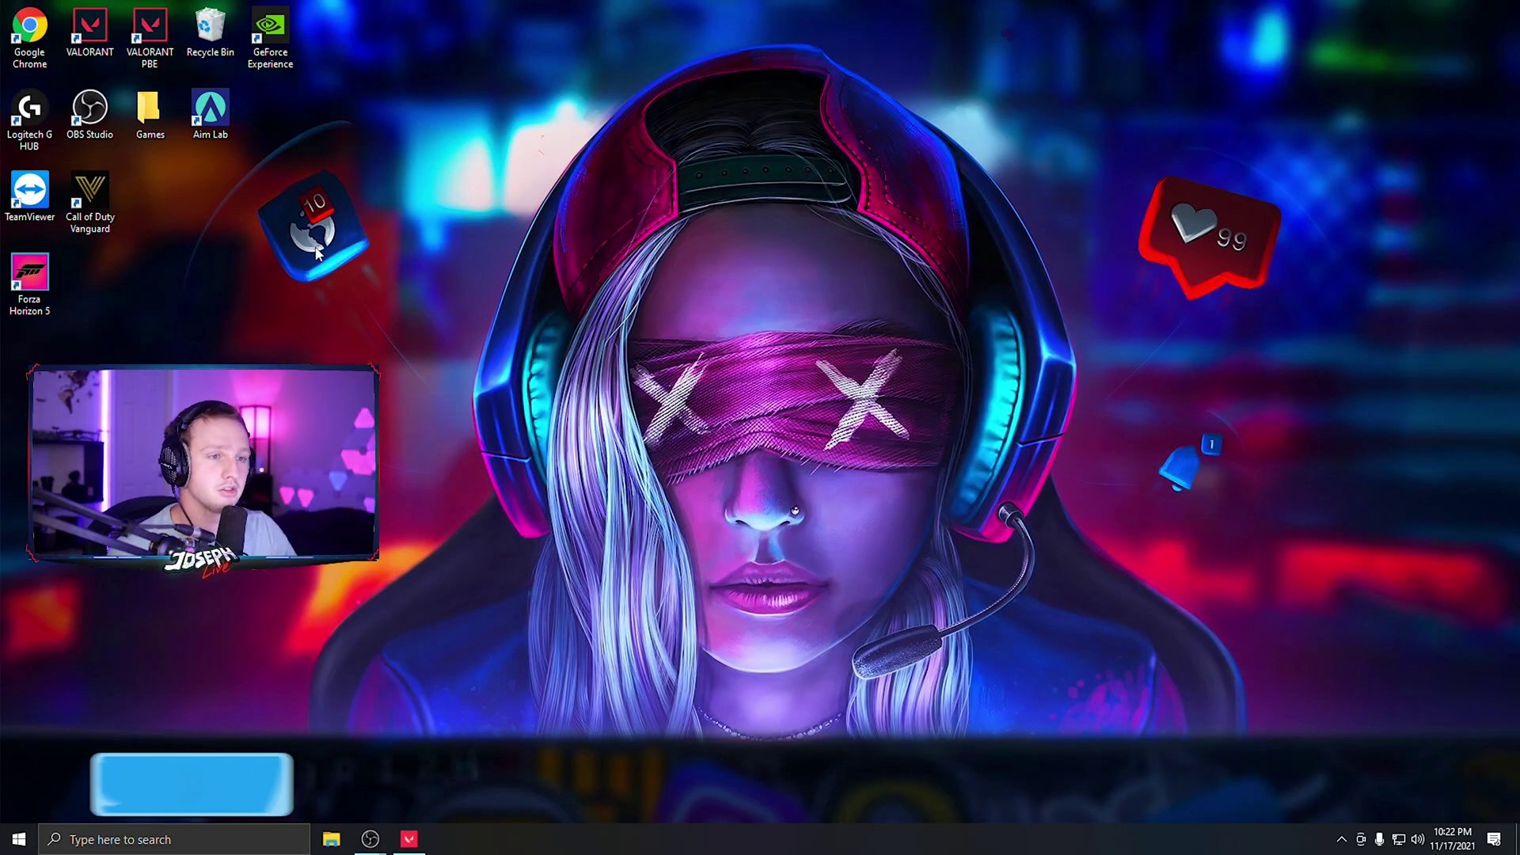
right_click(838, 466)
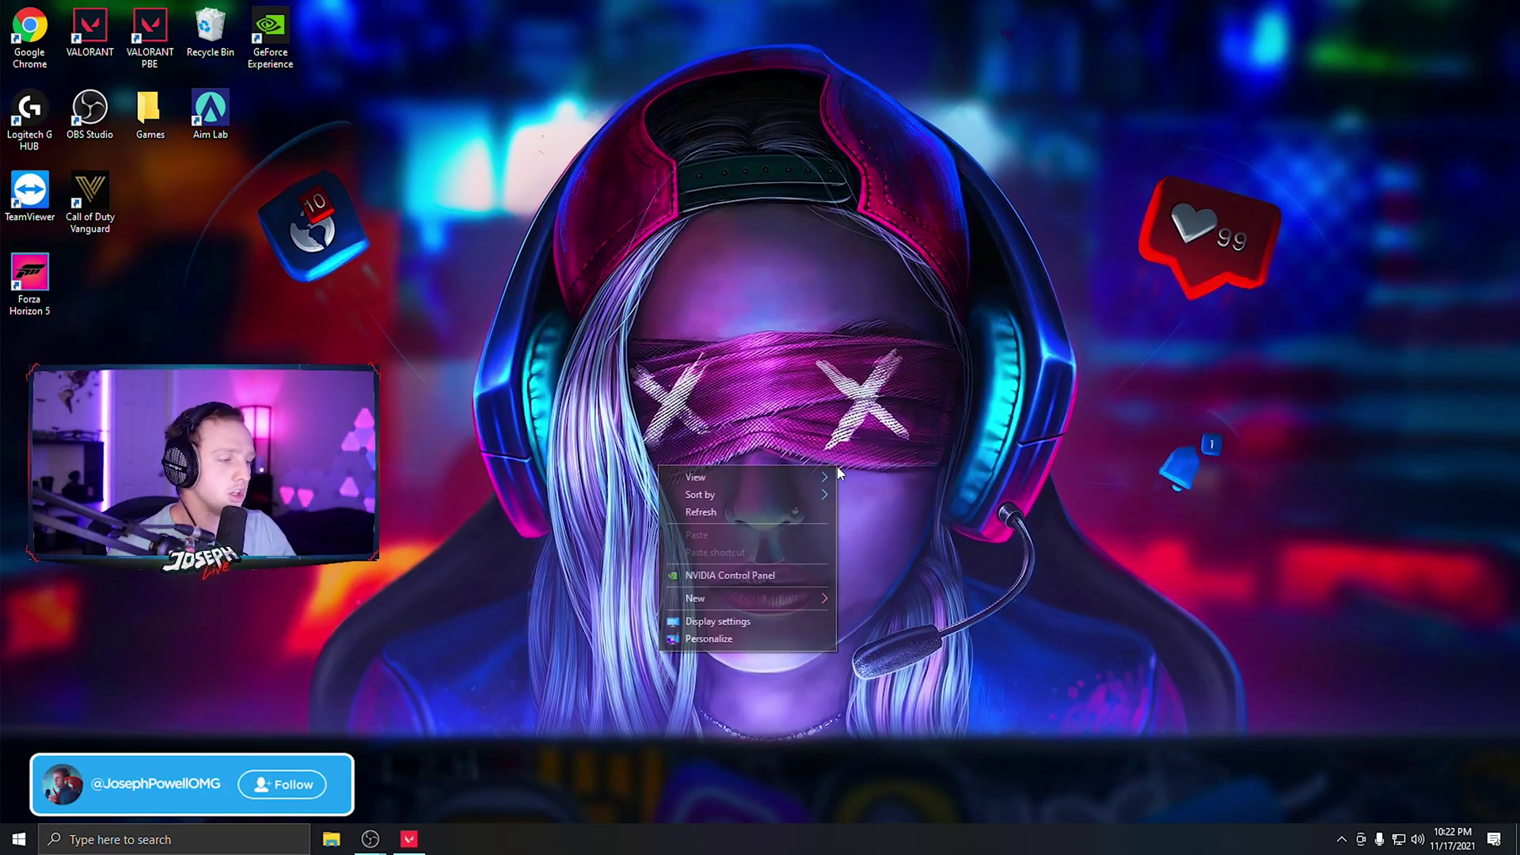
left_click(760, 619)
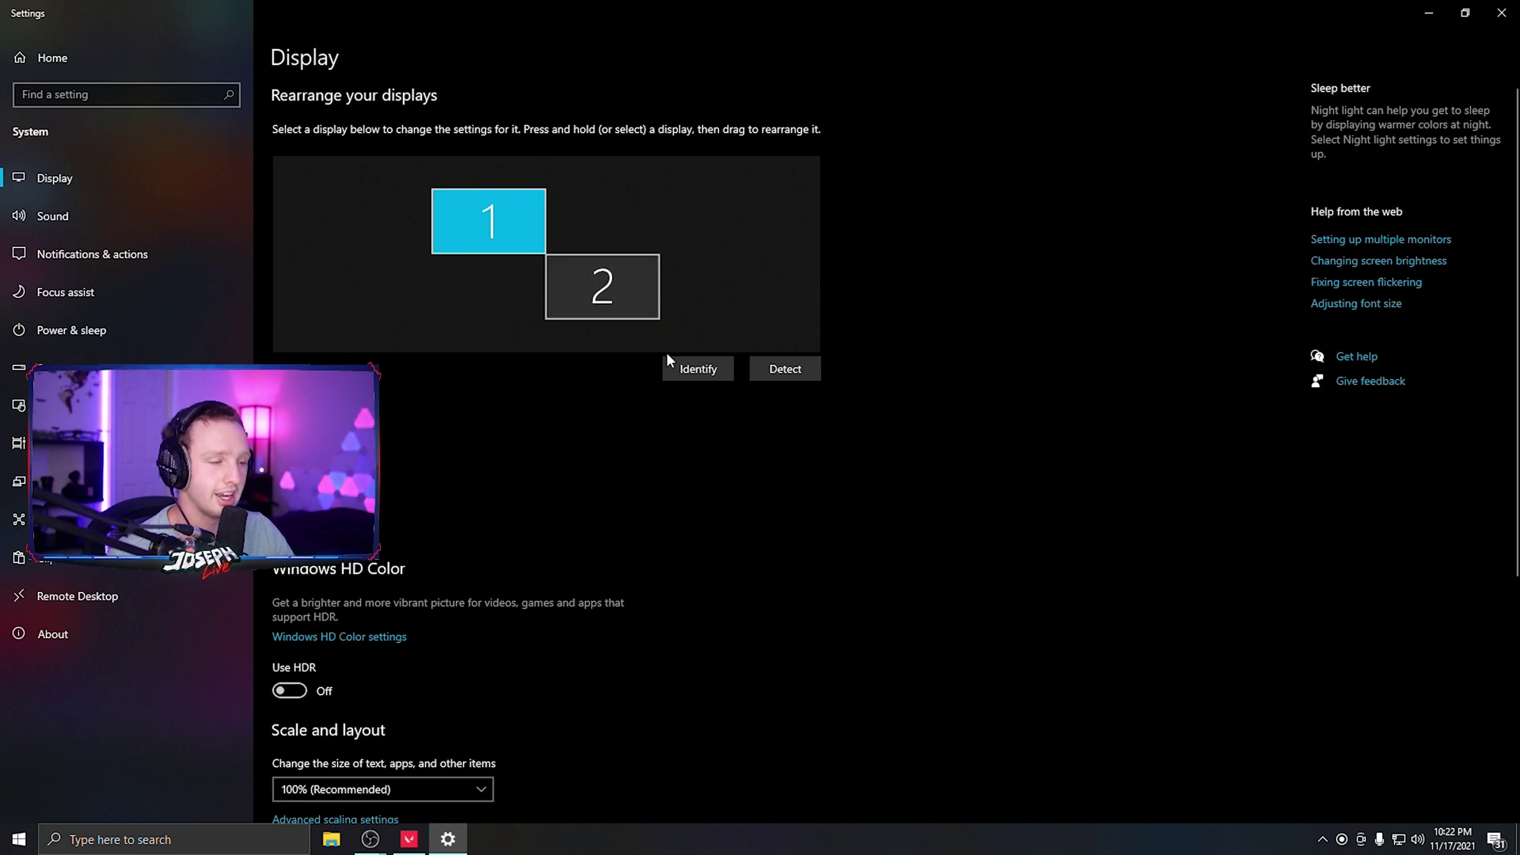
left_click(698, 369)
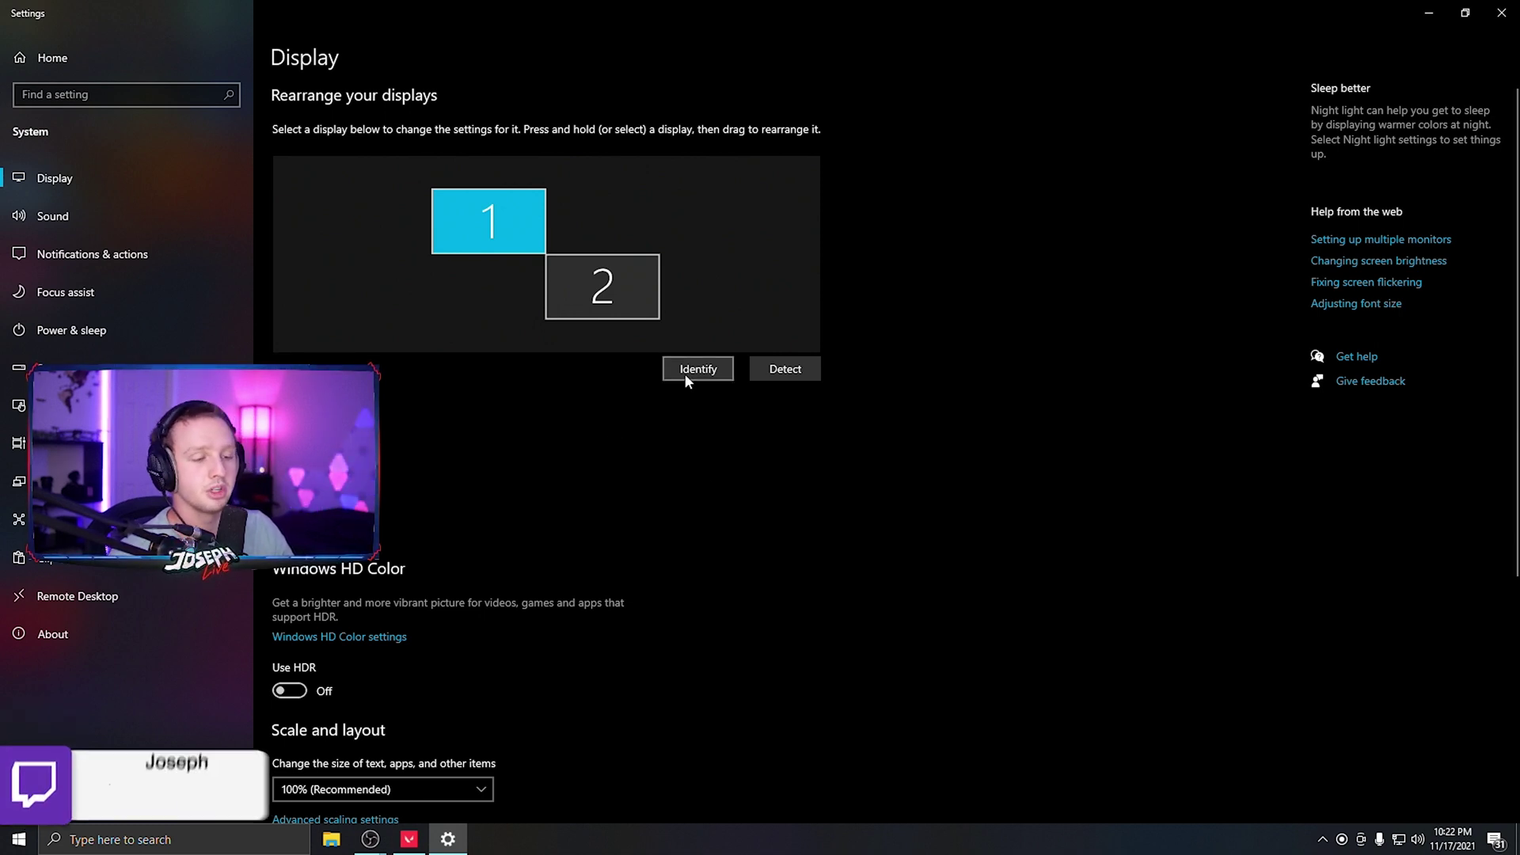
left_click(1414, 14)
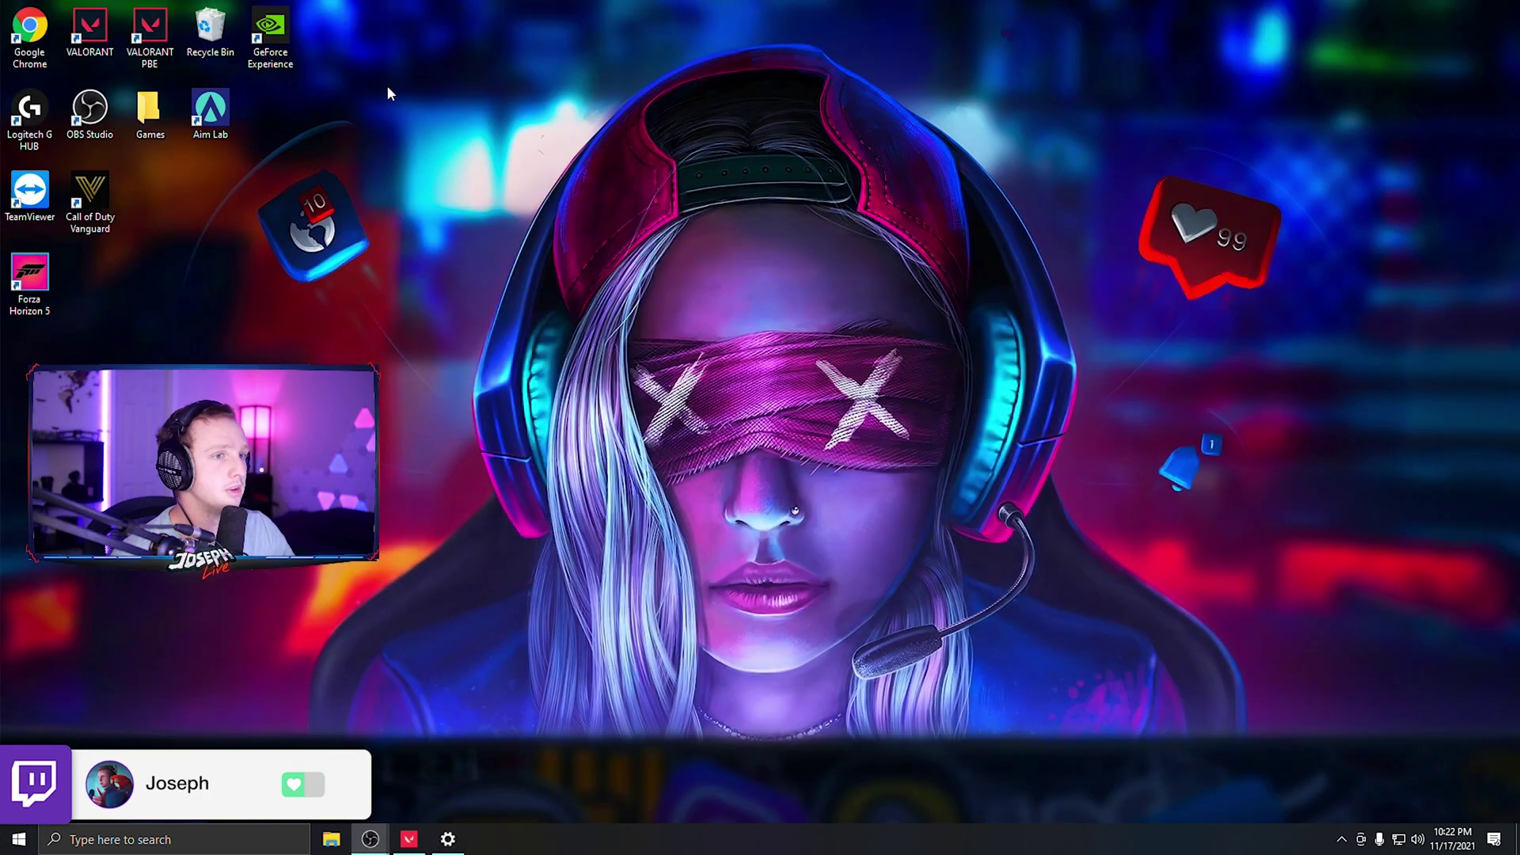
Step: Check GeForce Experience's Drivers page for the 496.76 Game Ready driver, then reopen Windows Display settings
double_click(270, 32)
right_click(774, 527)
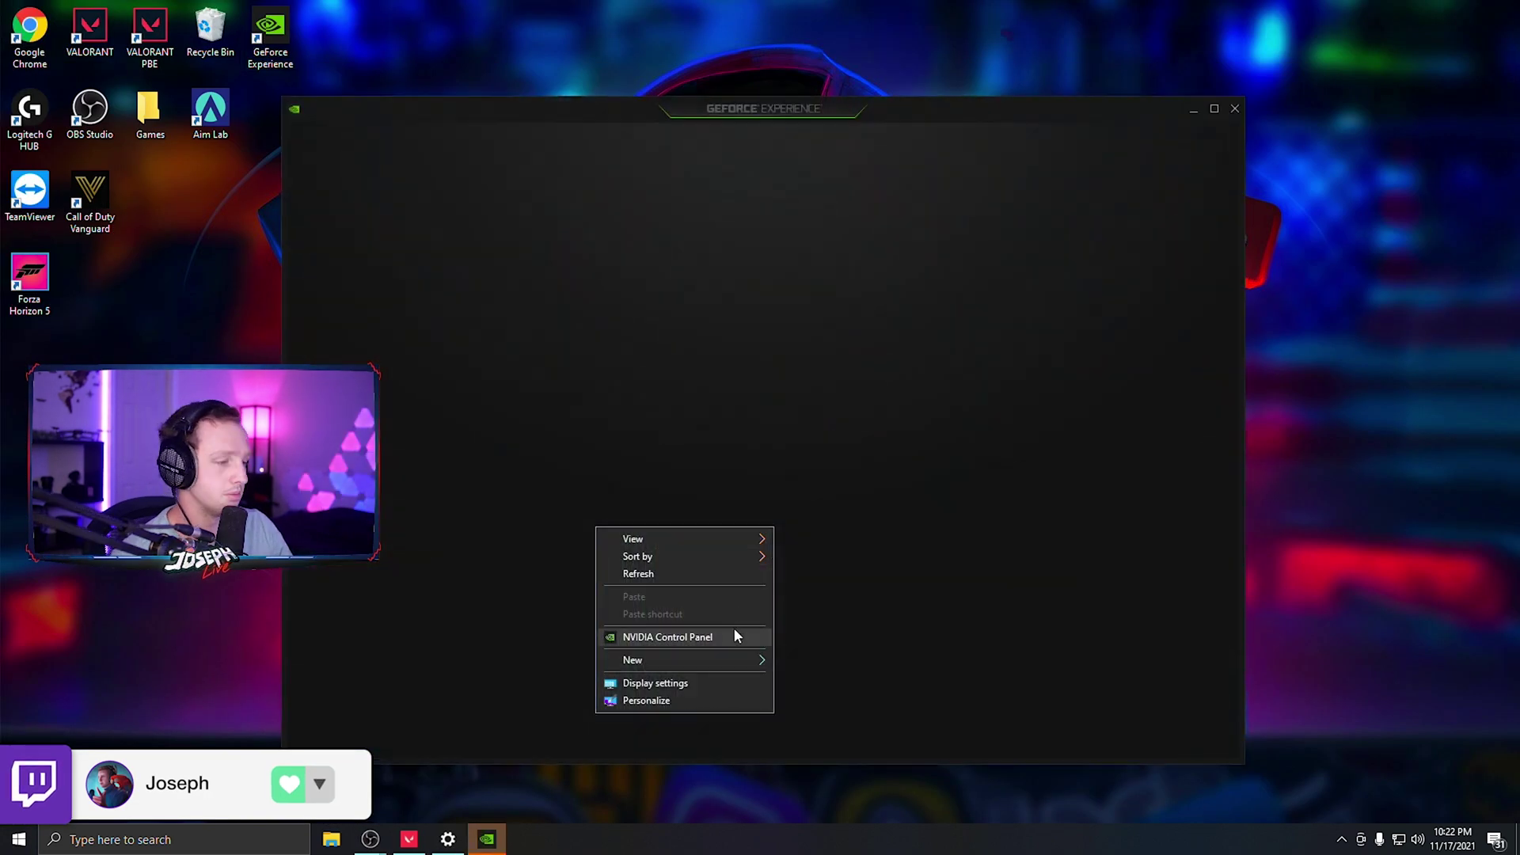
left_click(430, 141)
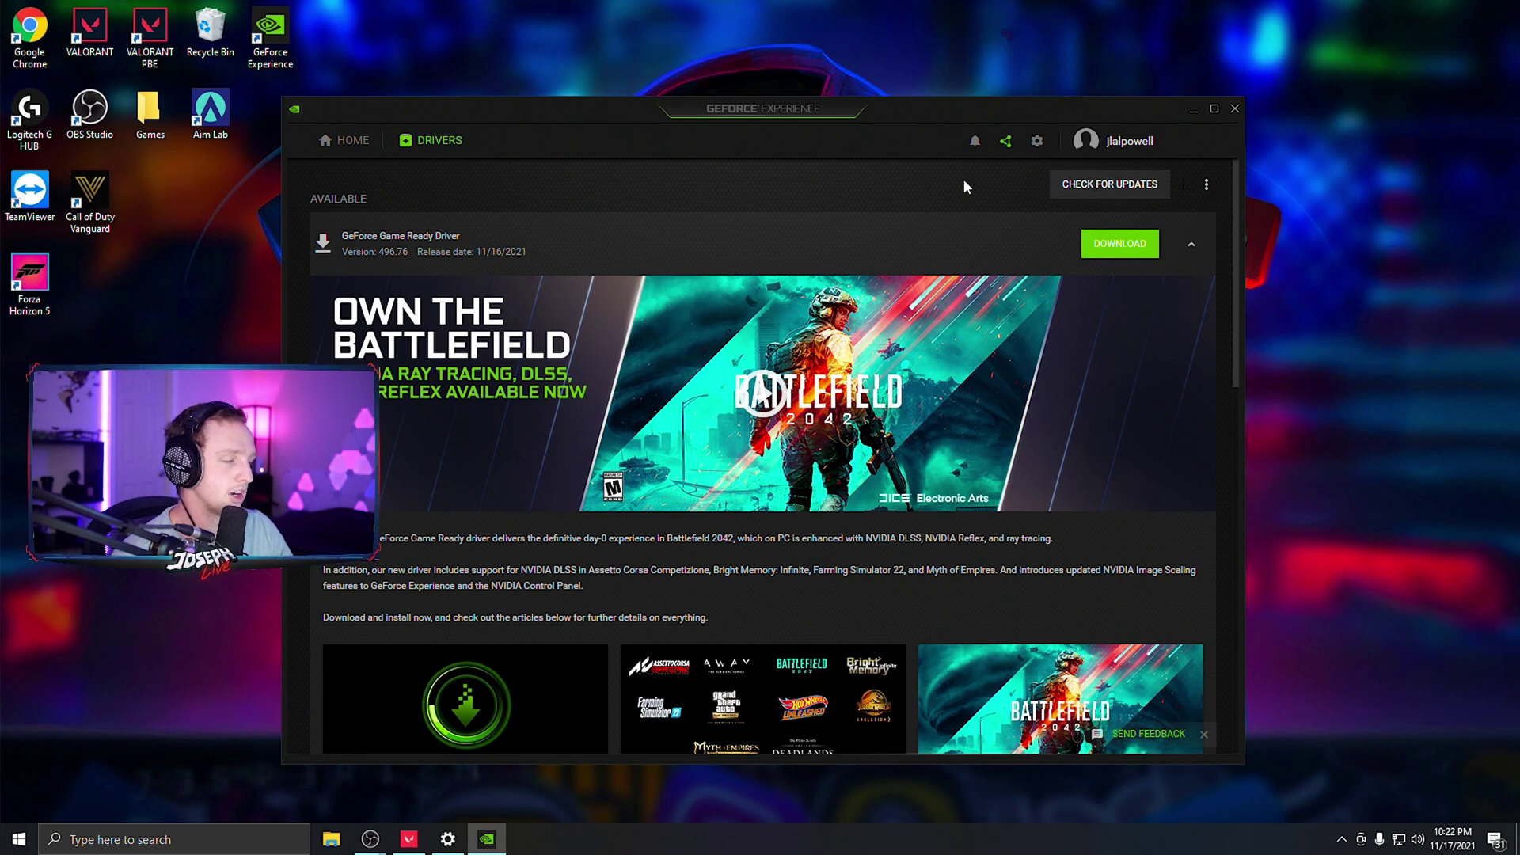
right_click(1259, 515)
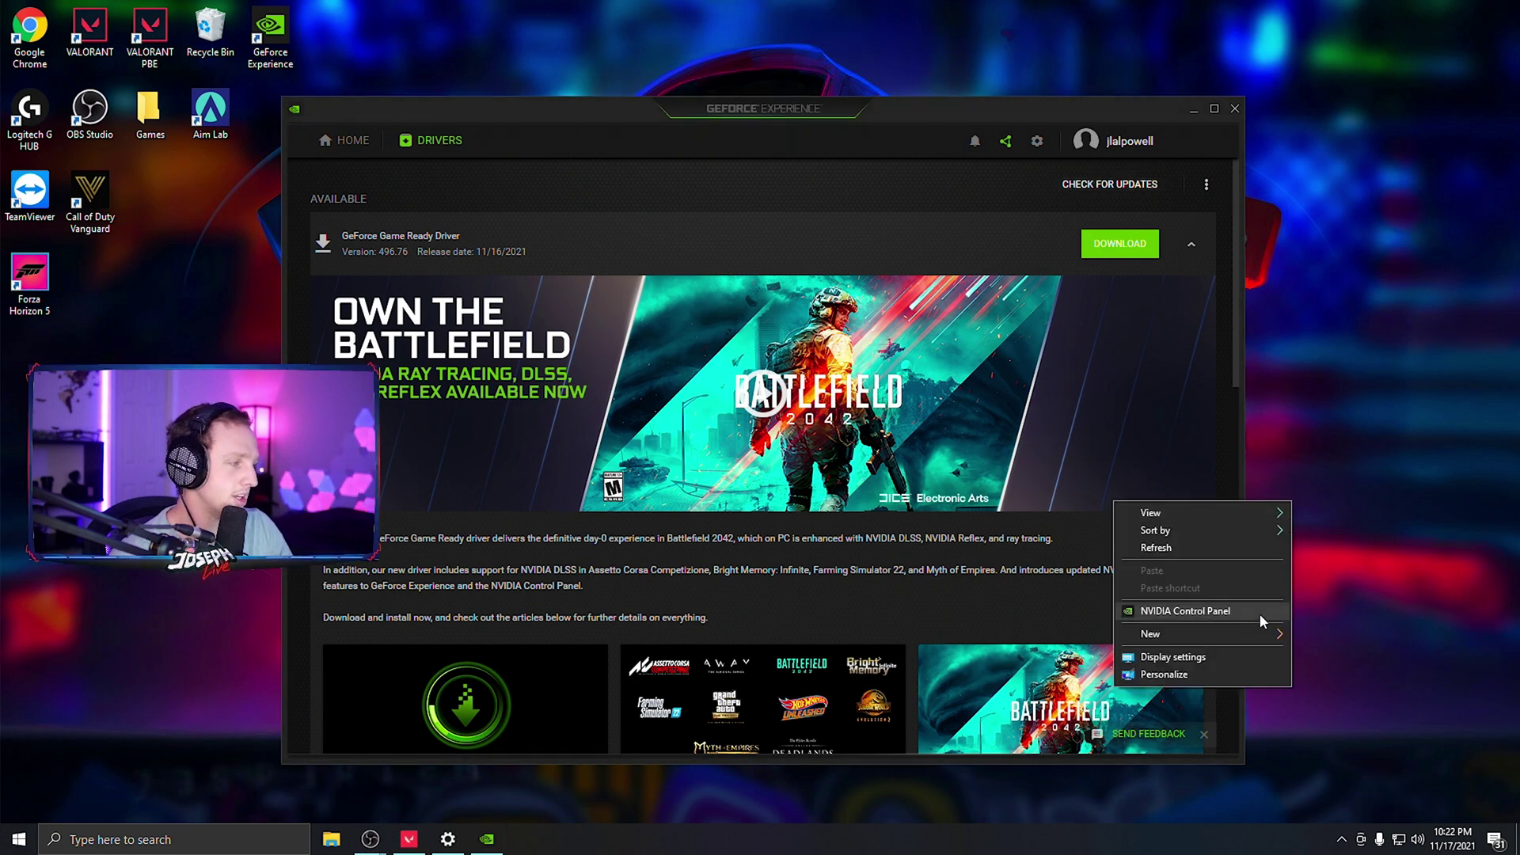
left_click(1156, 661)
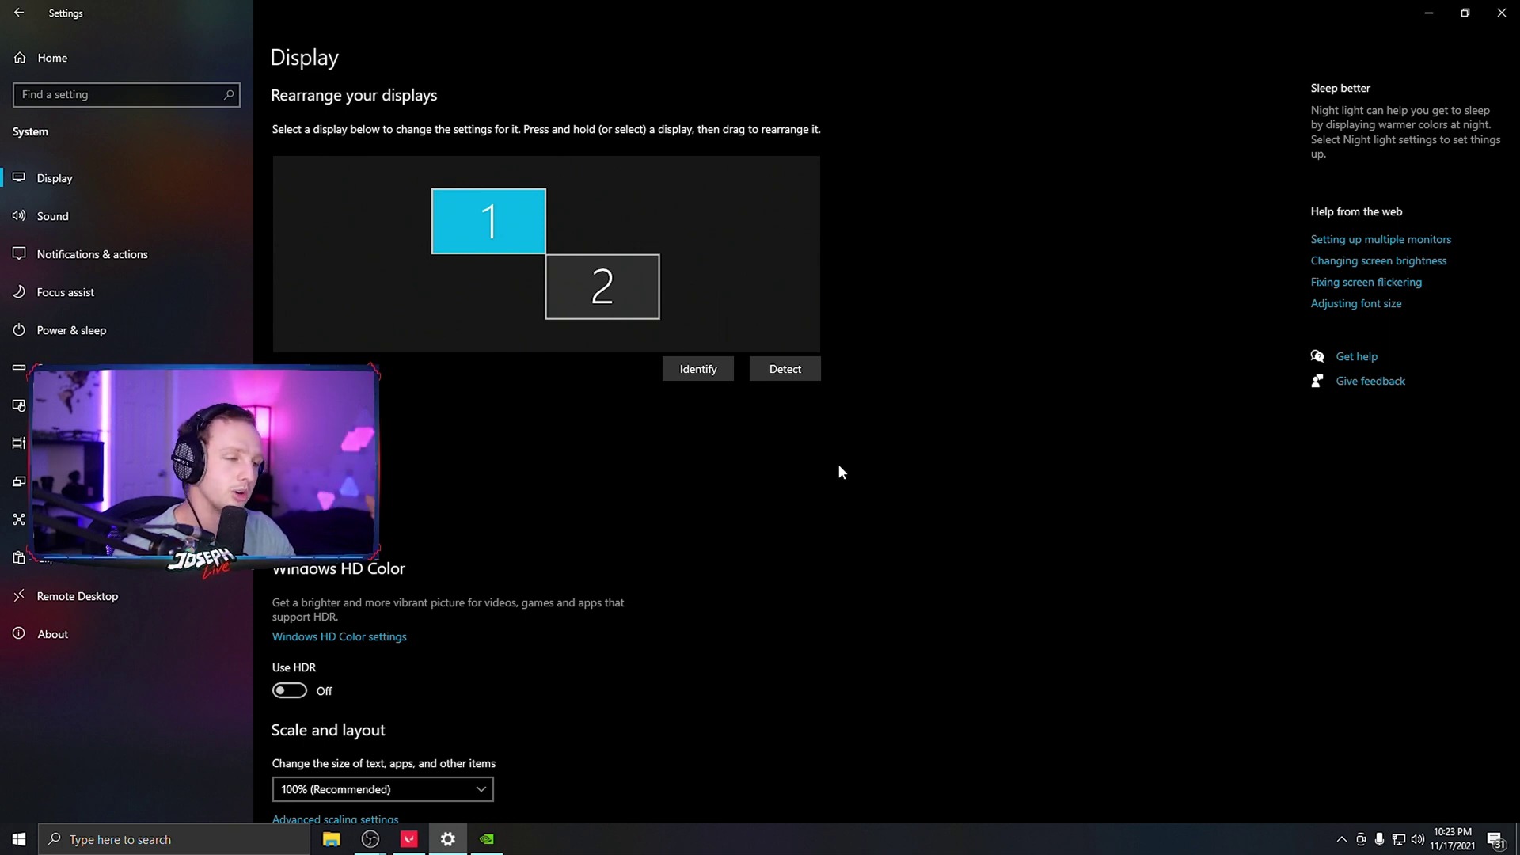
Step: Keep both monitors on Extend these displays and open the Advanced display settings display list
scroll(524, 380, "down", 5)
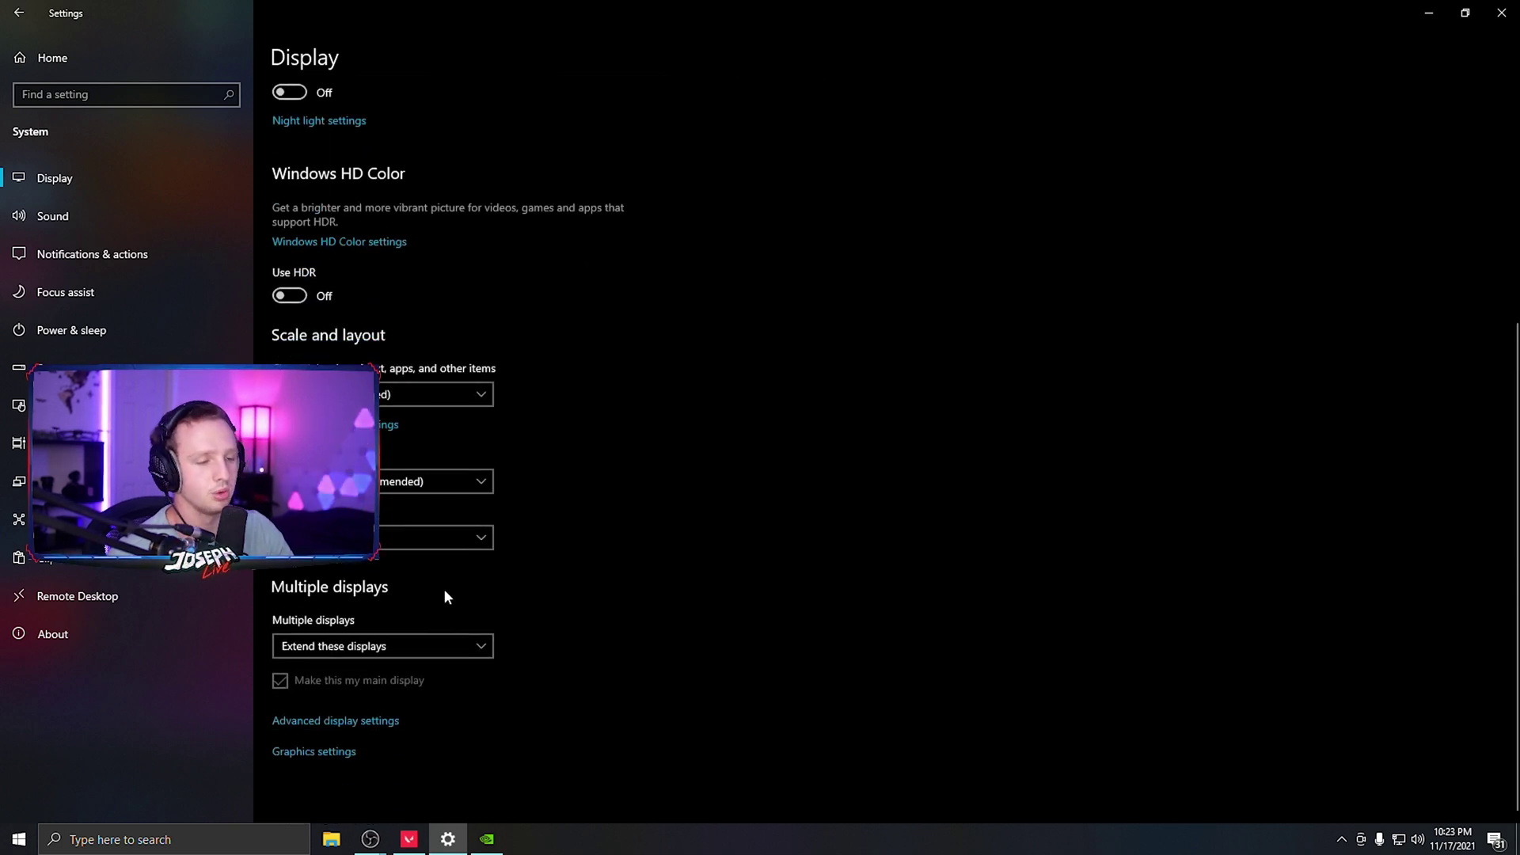
left_click(430, 646)
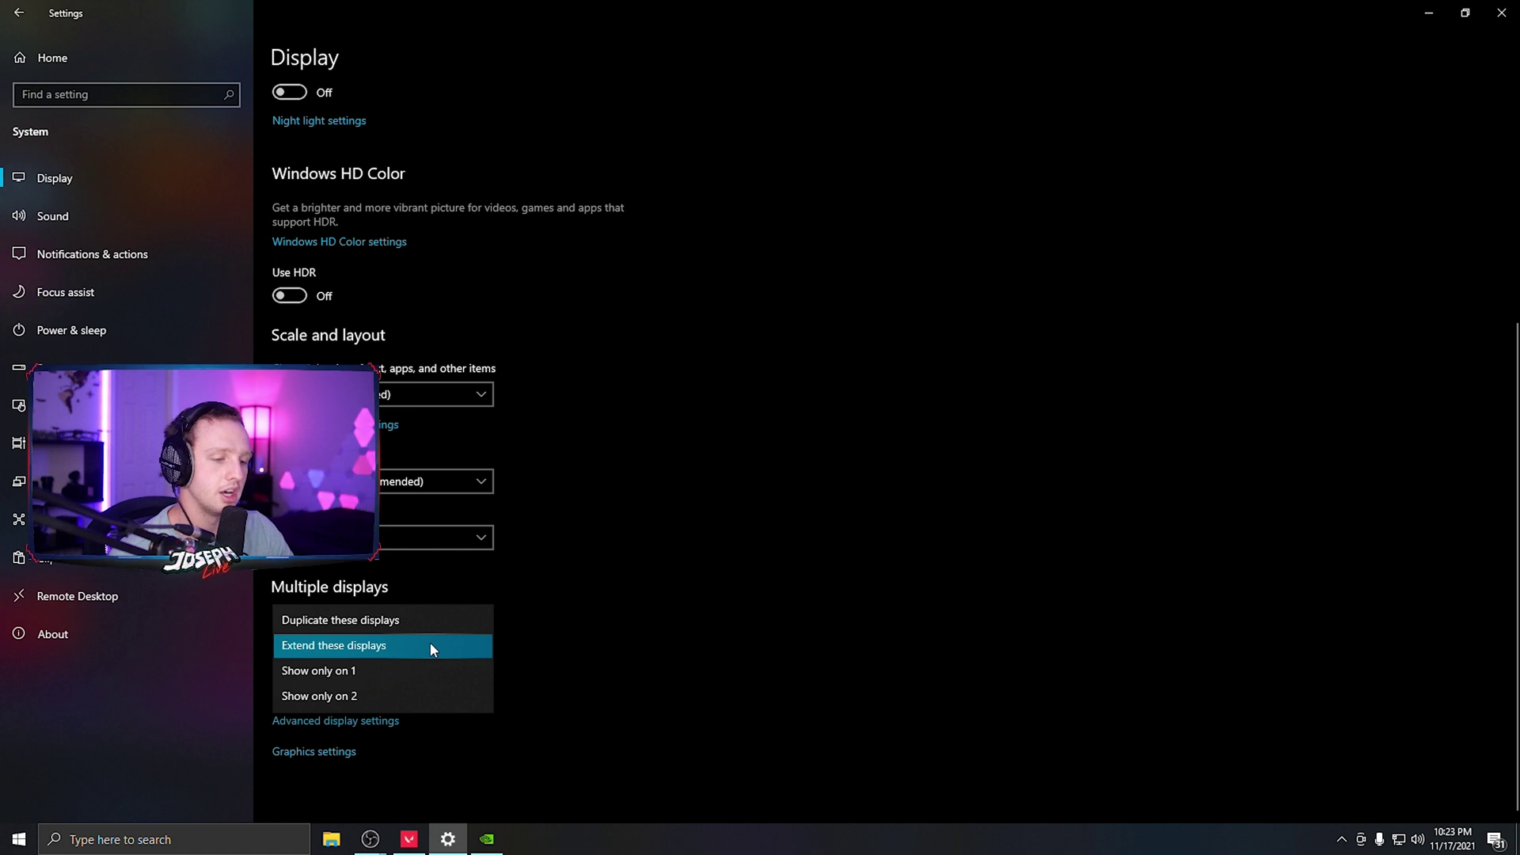
left_click(430, 645)
left_click(356, 721)
left_click(152, 165)
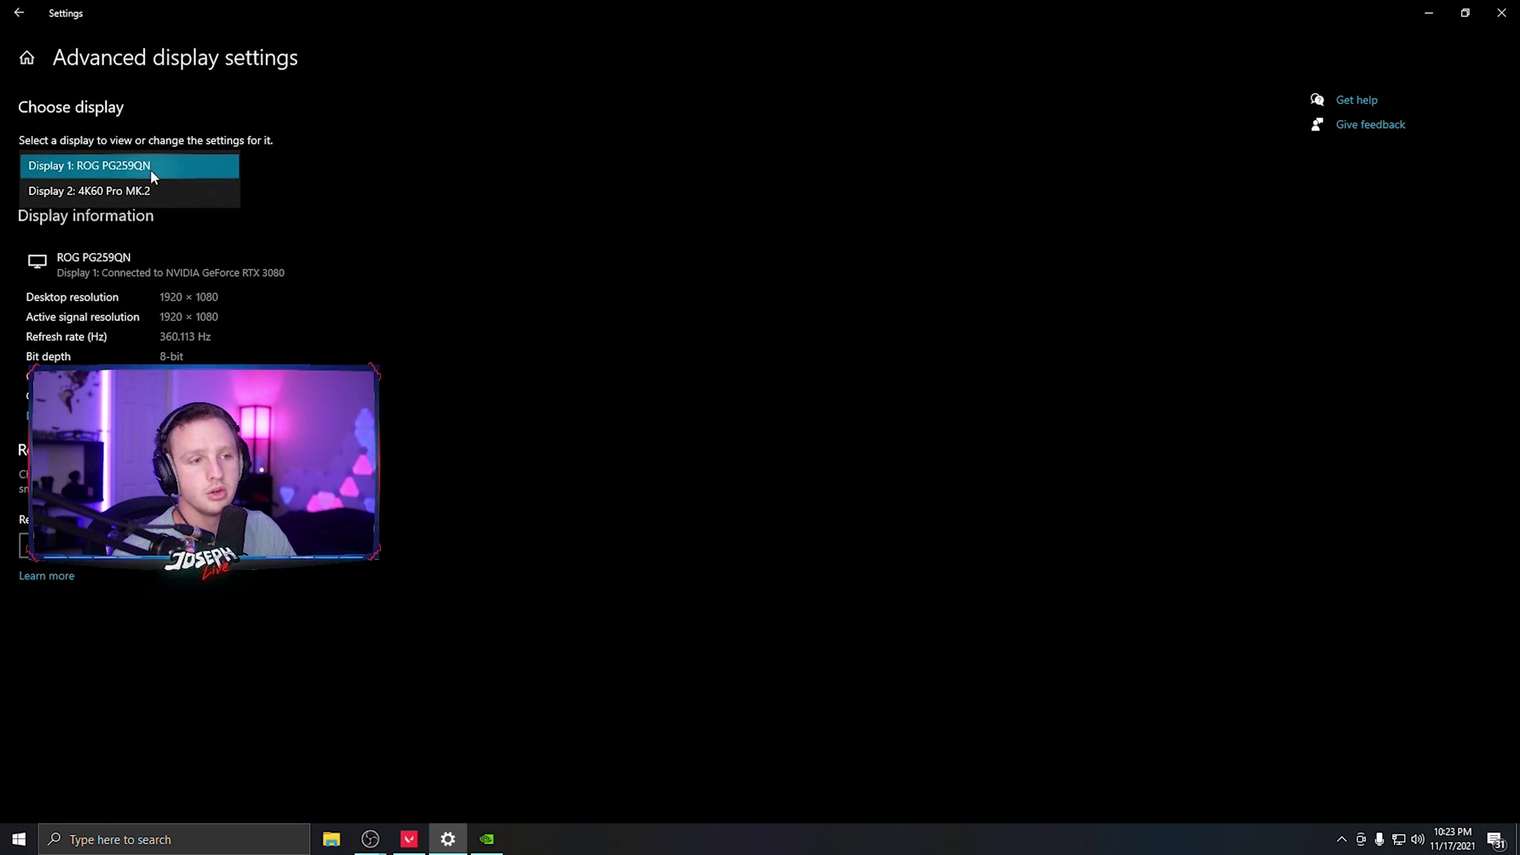
Step: Switch Advanced display settings to the 4K60 Pro MK.2 and confirm its 120 Hz refresh rate
left_click(150, 165)
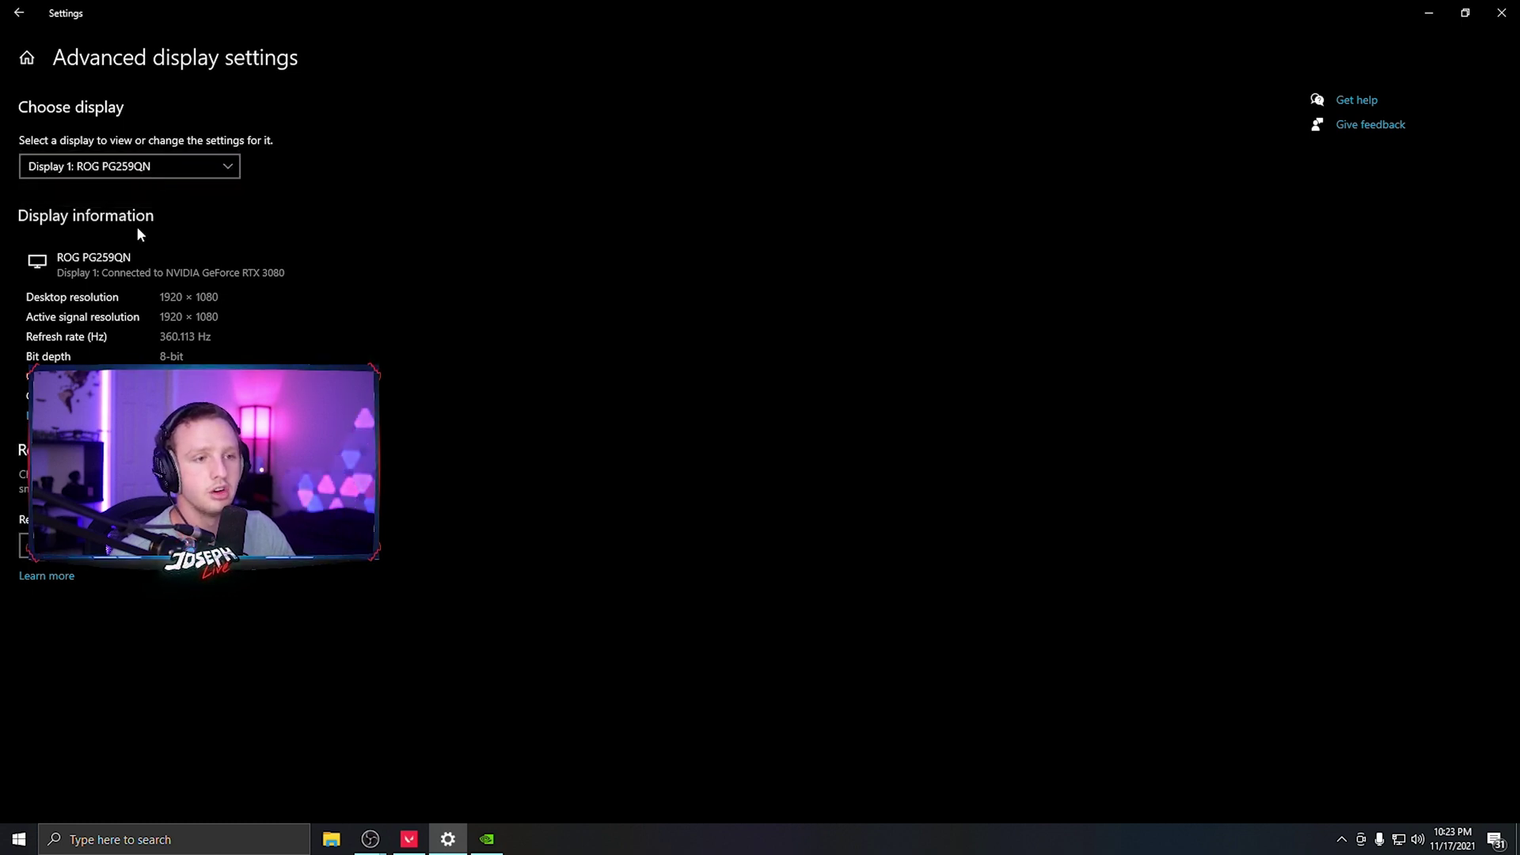
left_click(127, 168)
left_click(125, 193)
left_click(127, 546)
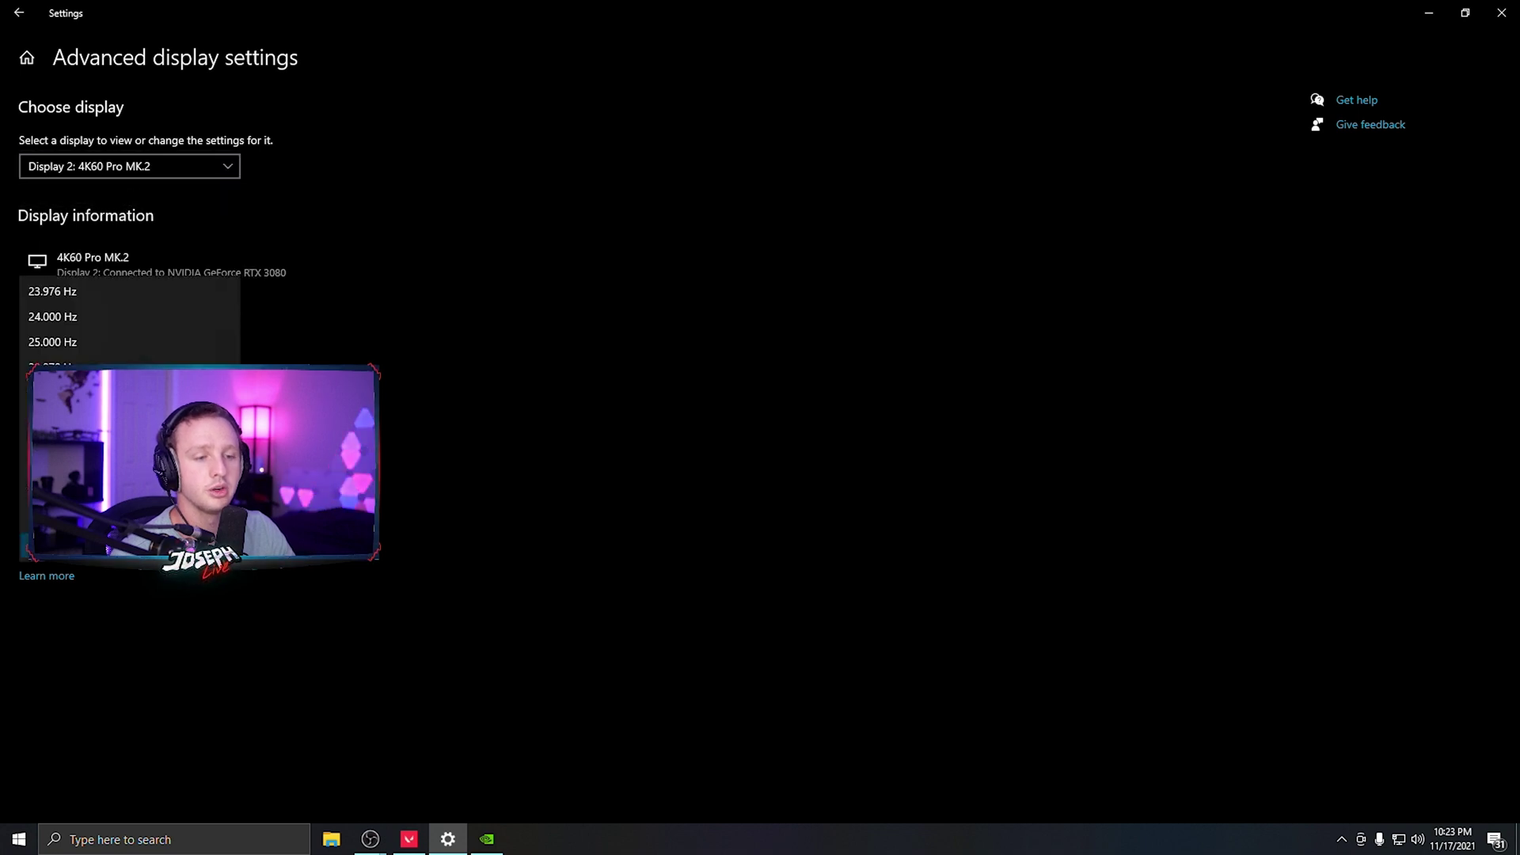
left_click(127, 547)
left_click(127, 546)
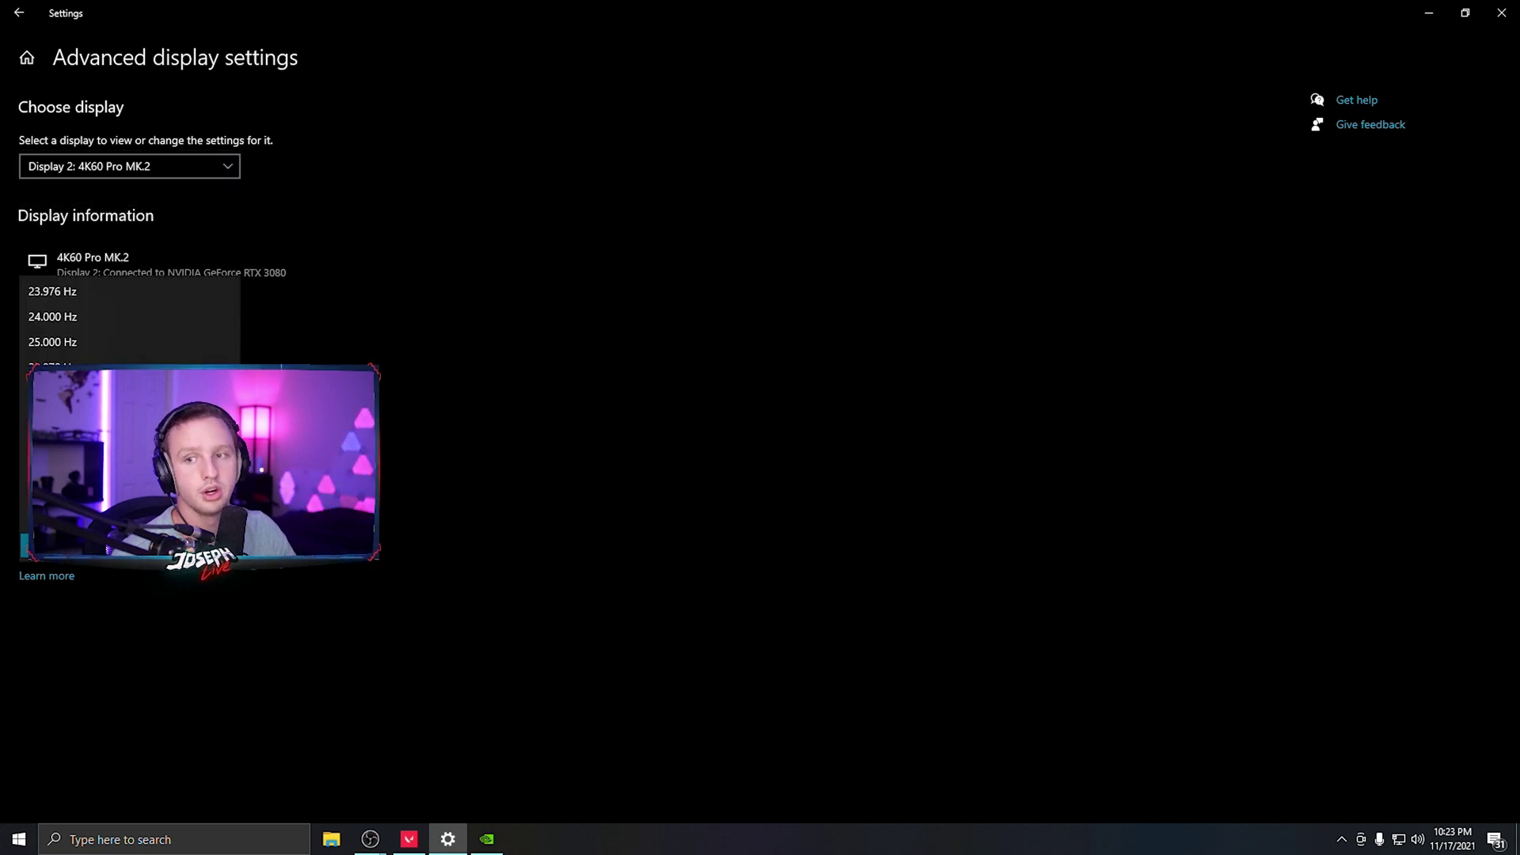
left_click(127, 546)
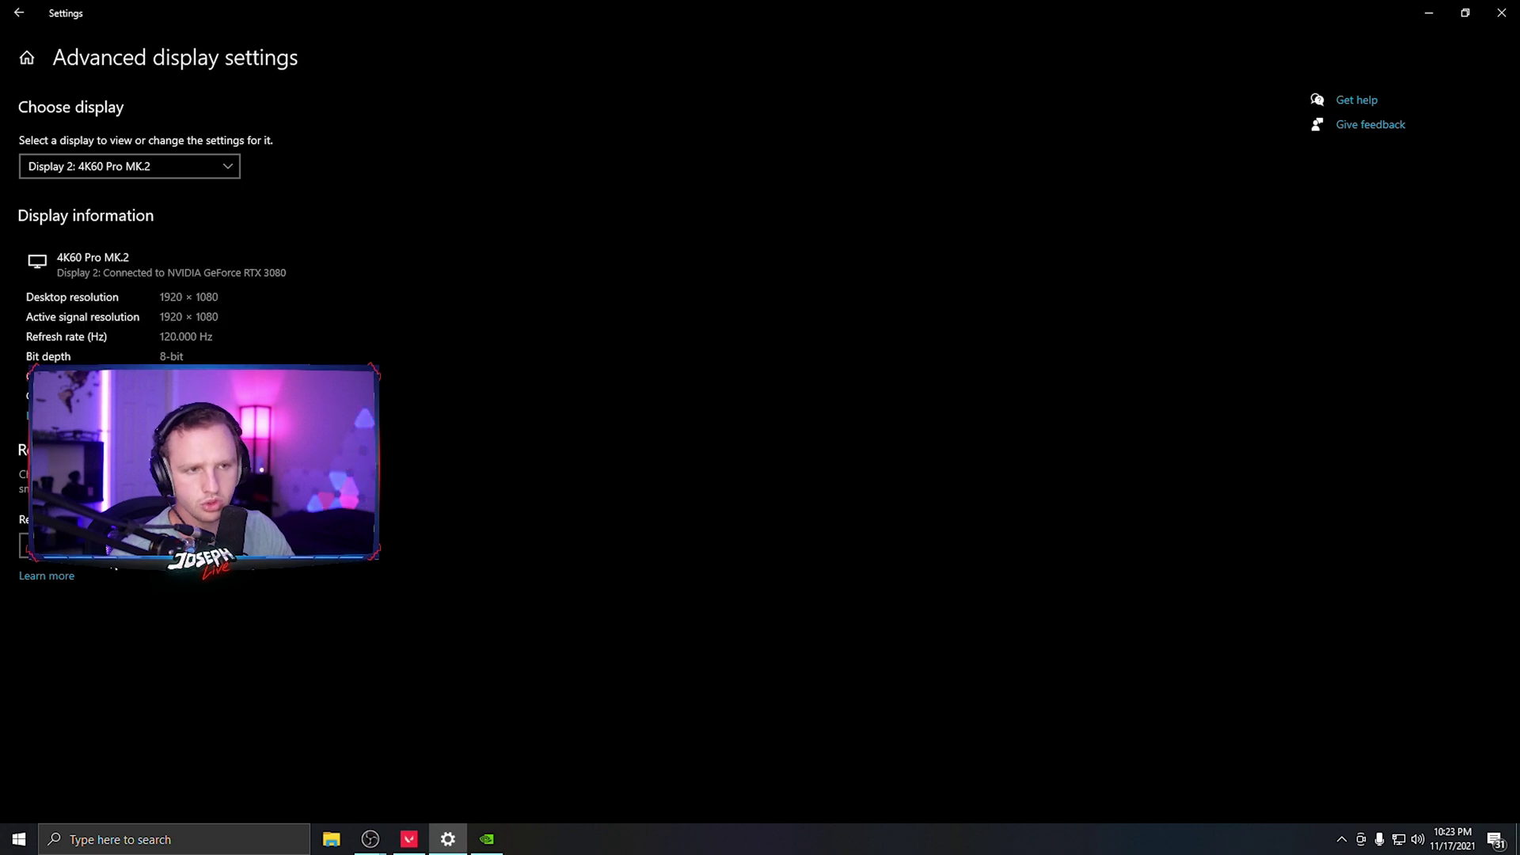
Step: Confirm the ROG PG259QN stays at 360.113 Hz
left_click(151, 168)
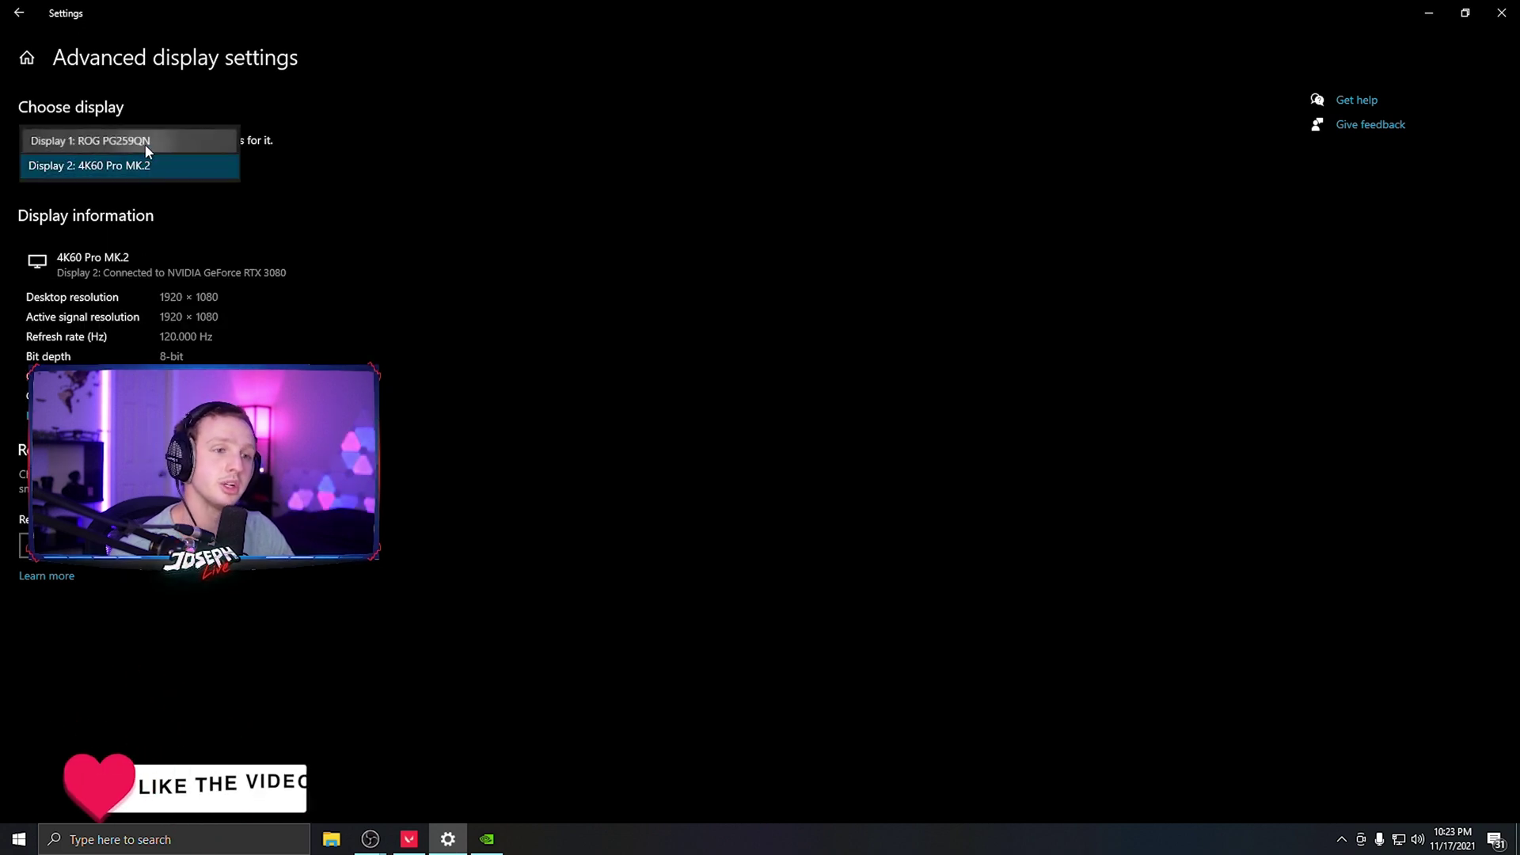
left_click(145, 144)
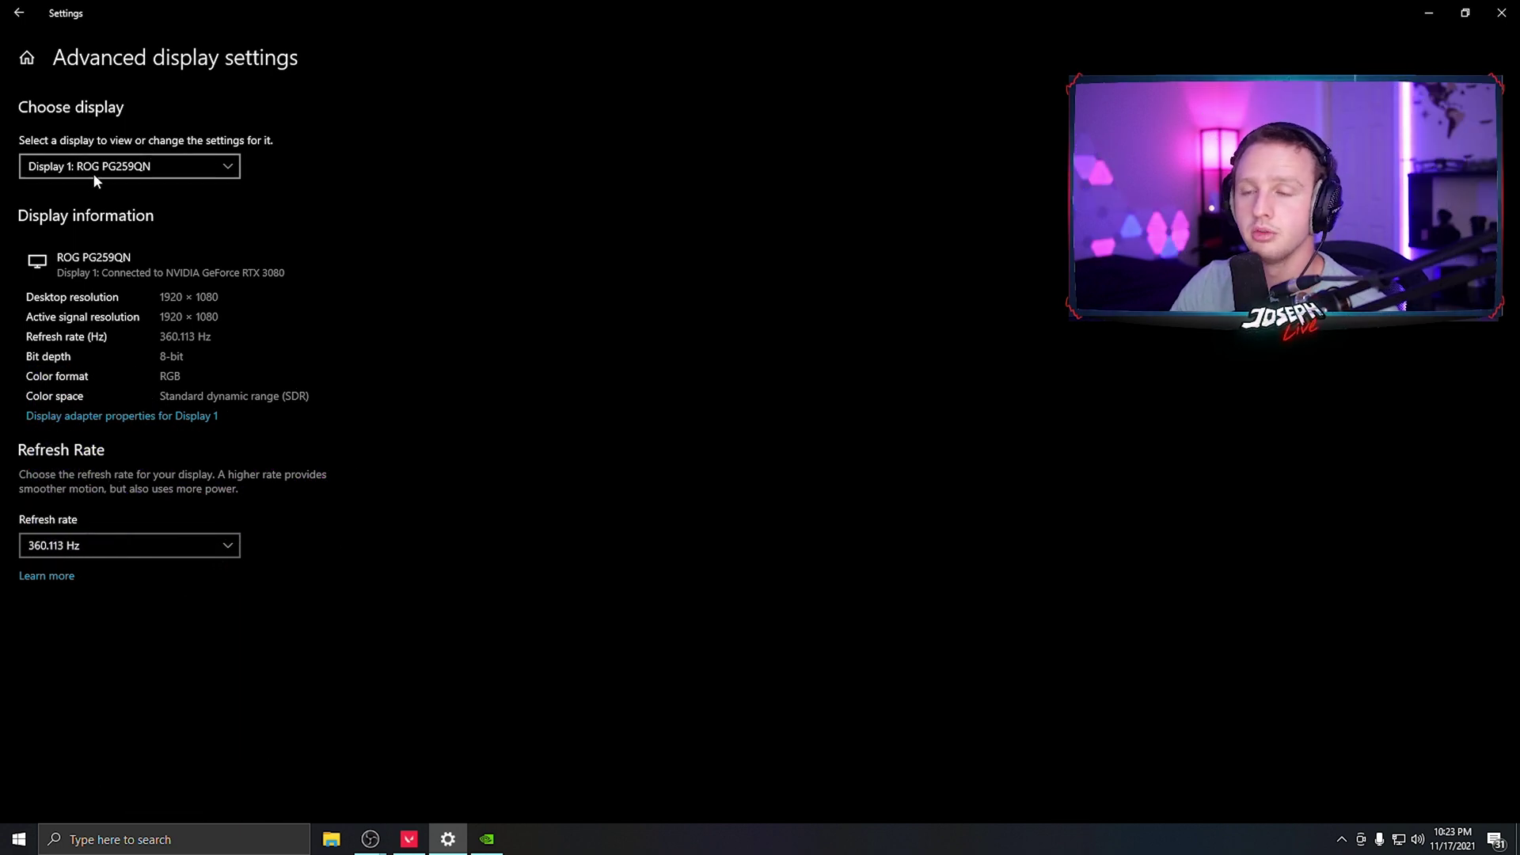
left_click(101, 545)
left_click(98, 546)
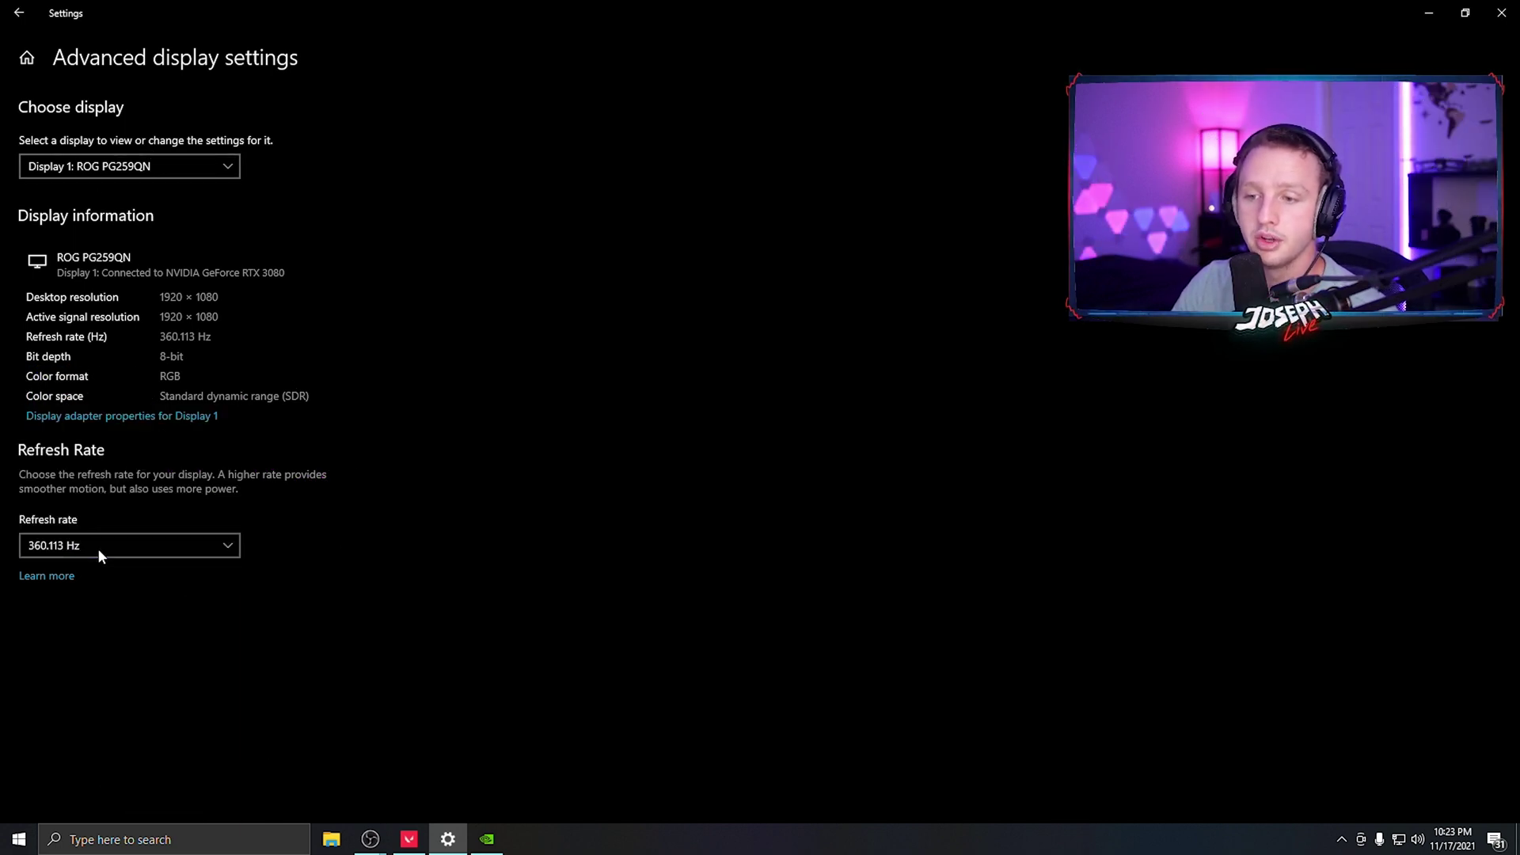
Step: Recheck the 4K60 Pro MK.2 at 120.000 Hz, then go back to the Display page
left_click(159, 168)
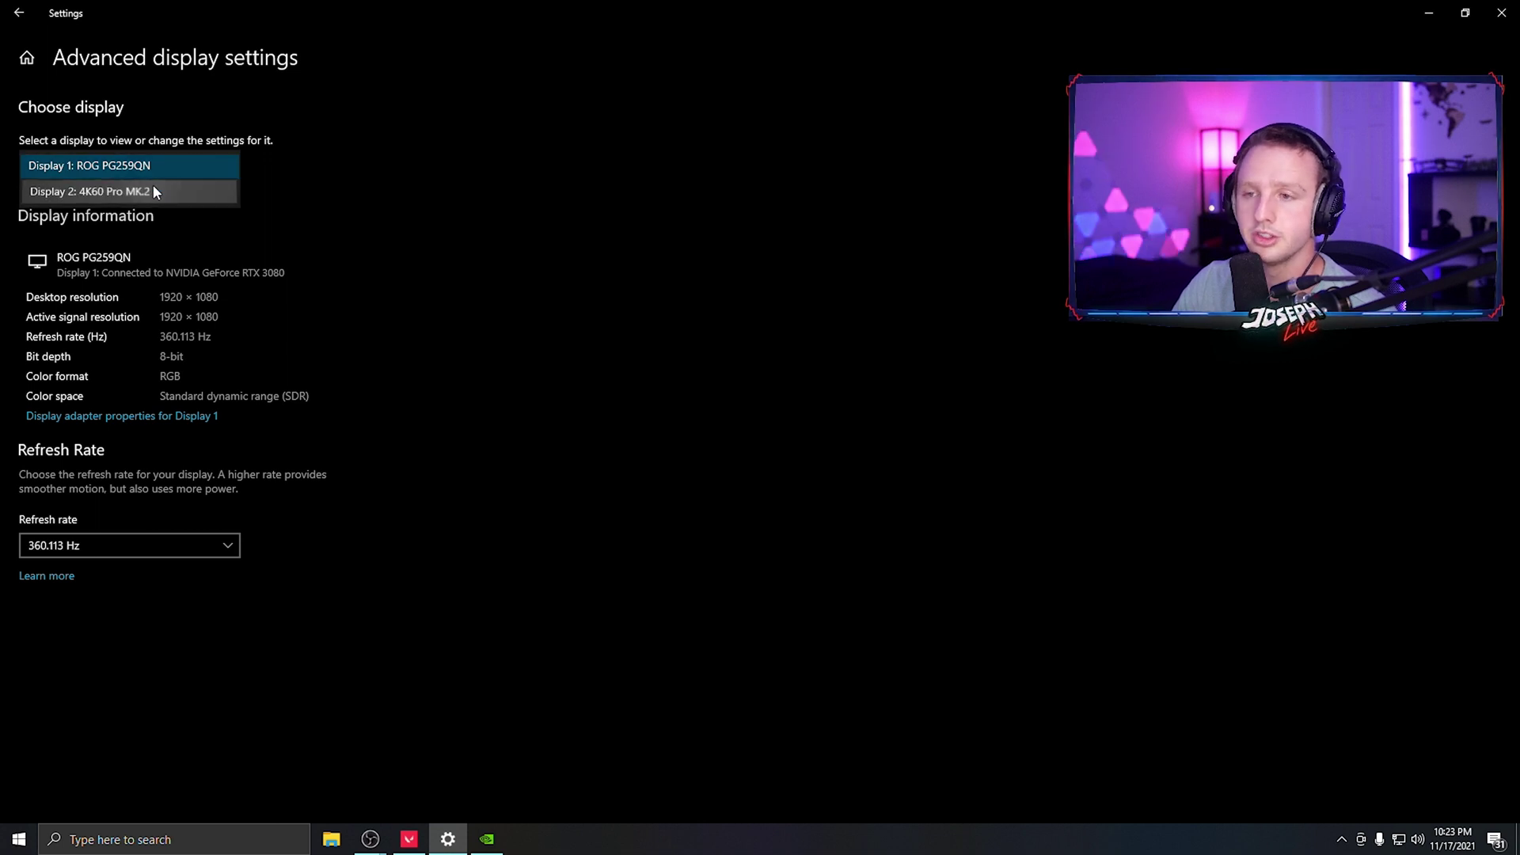
left_click(153, 190)
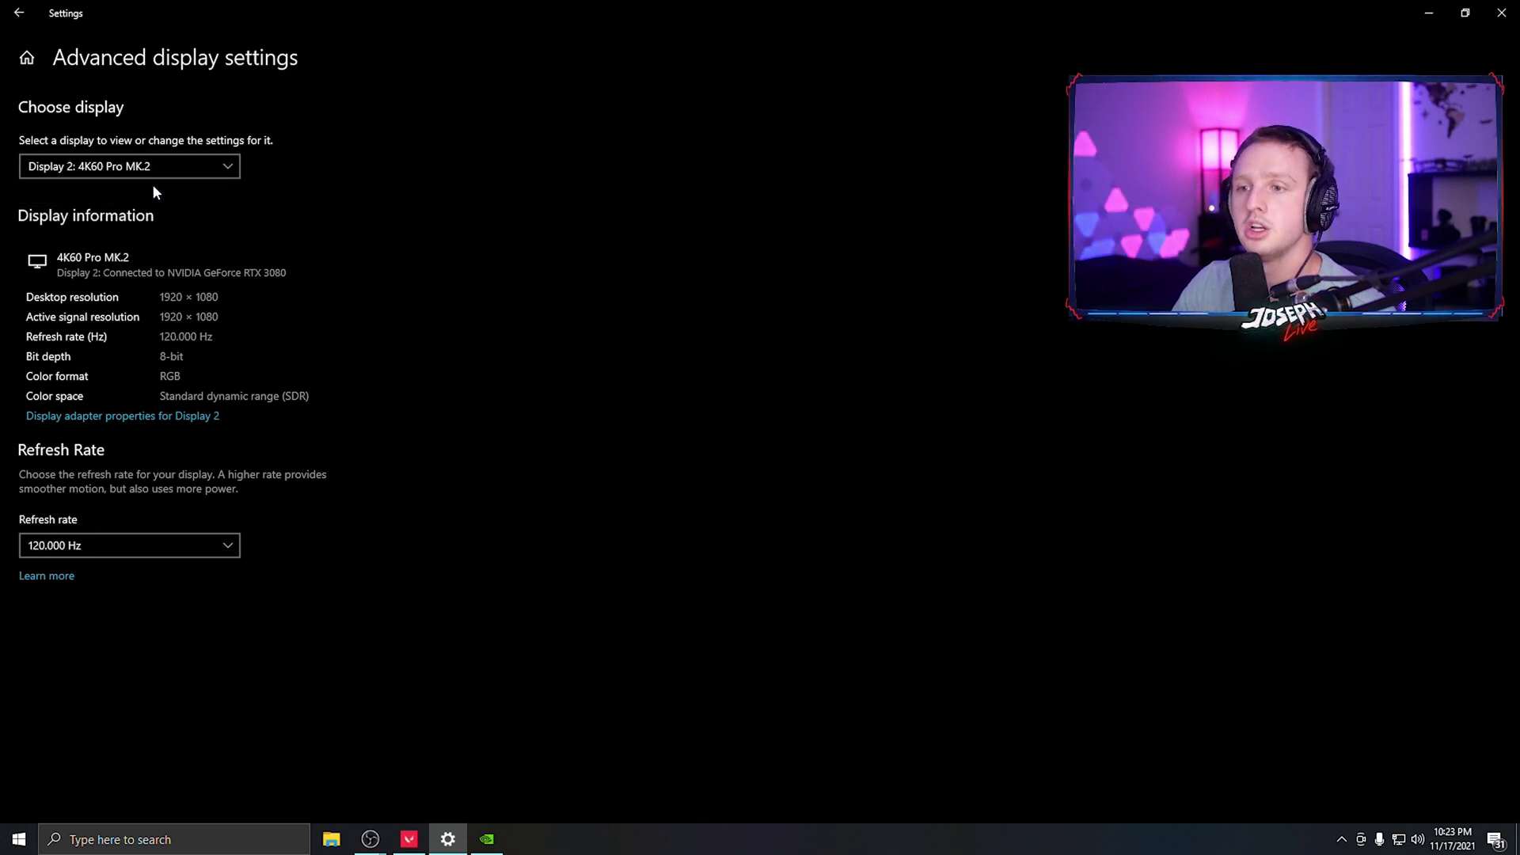
left_click(106, 548)
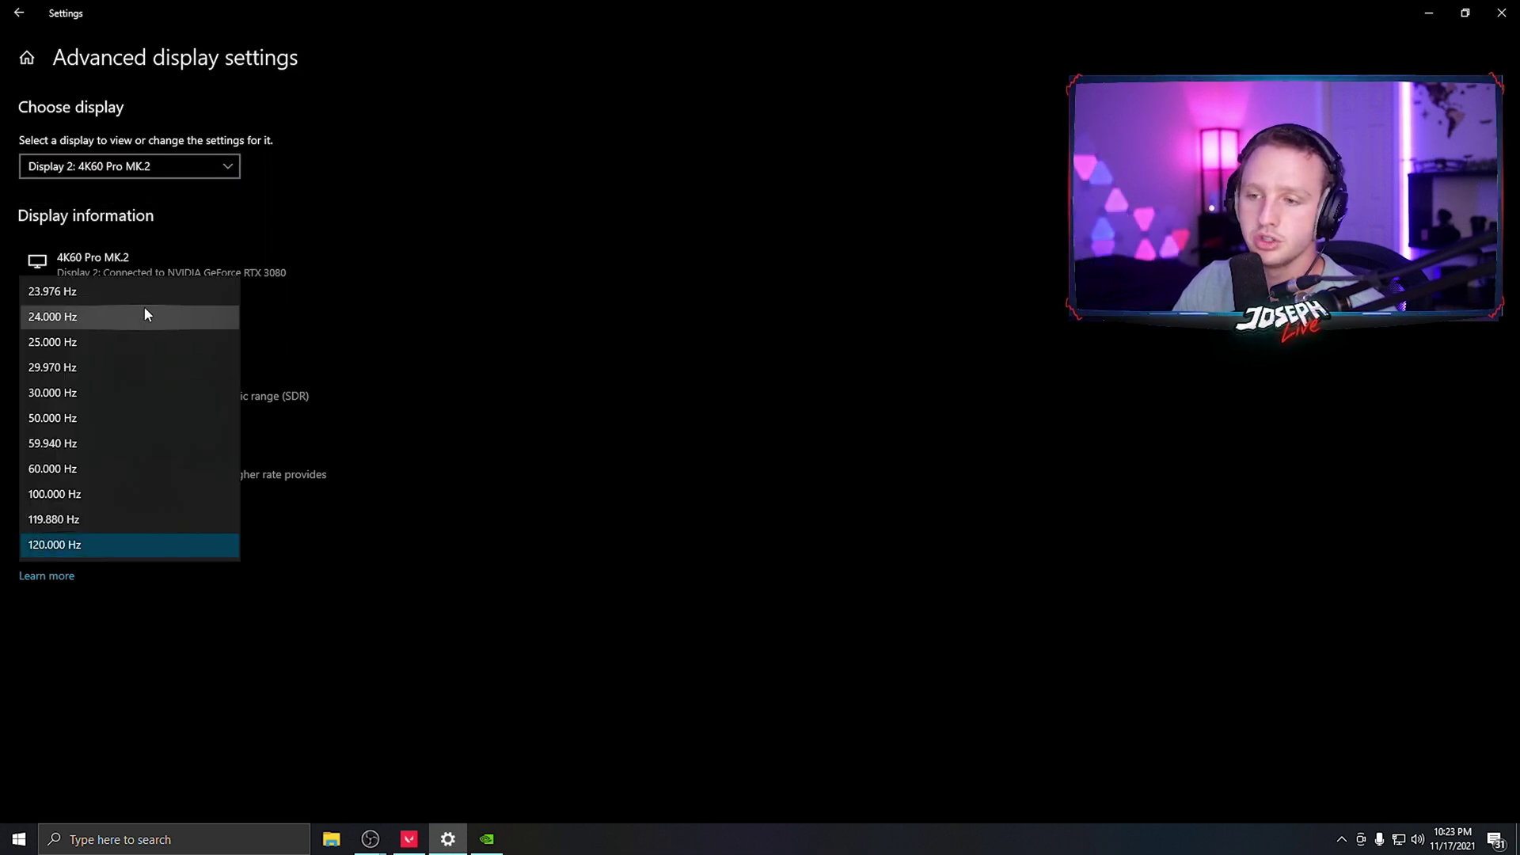
left_click(104, 544)
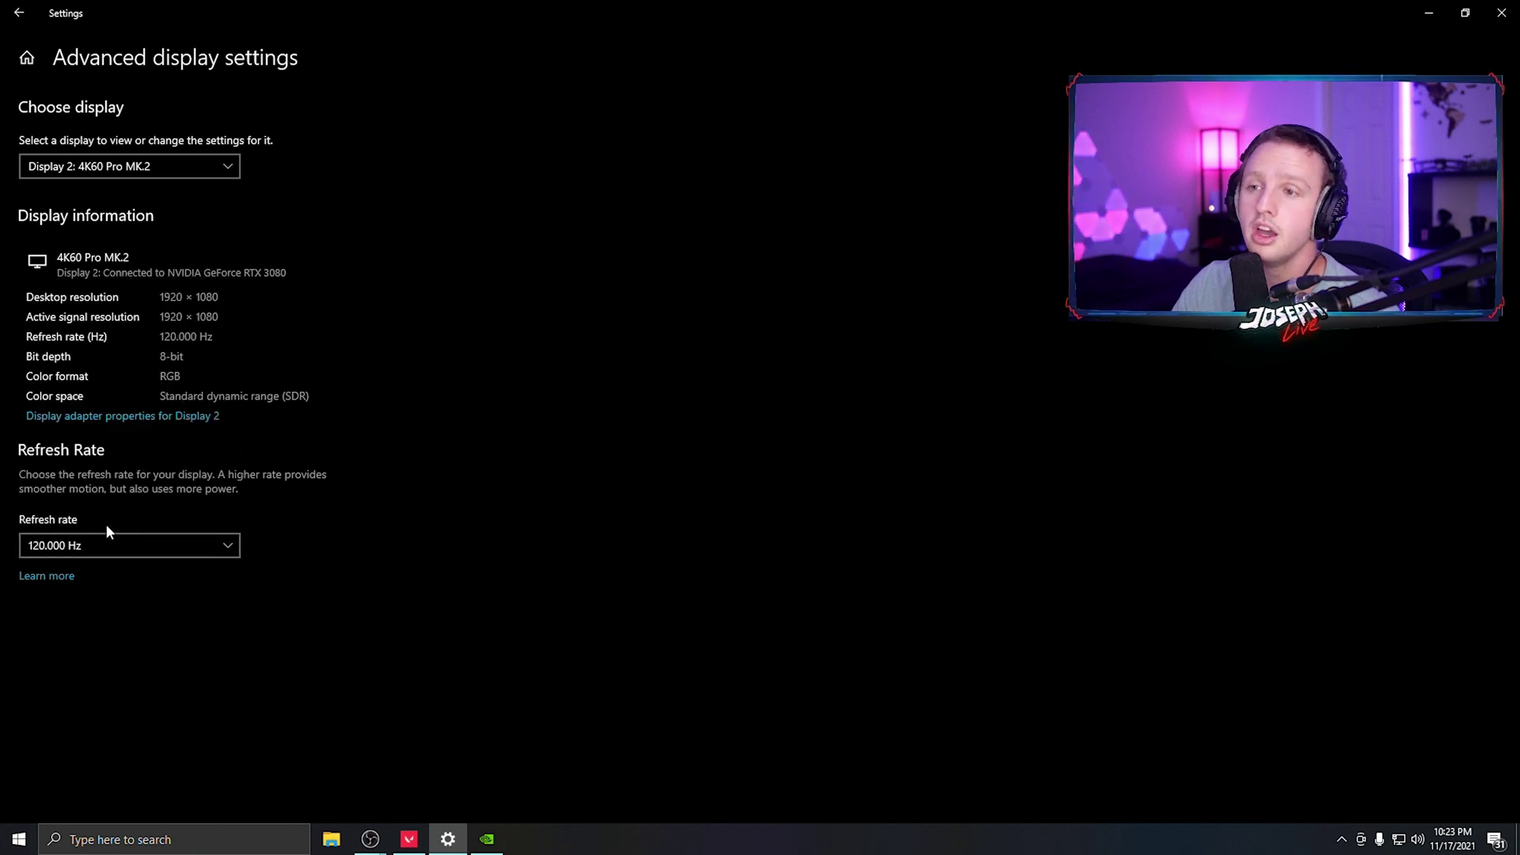
left_click(138, 165)
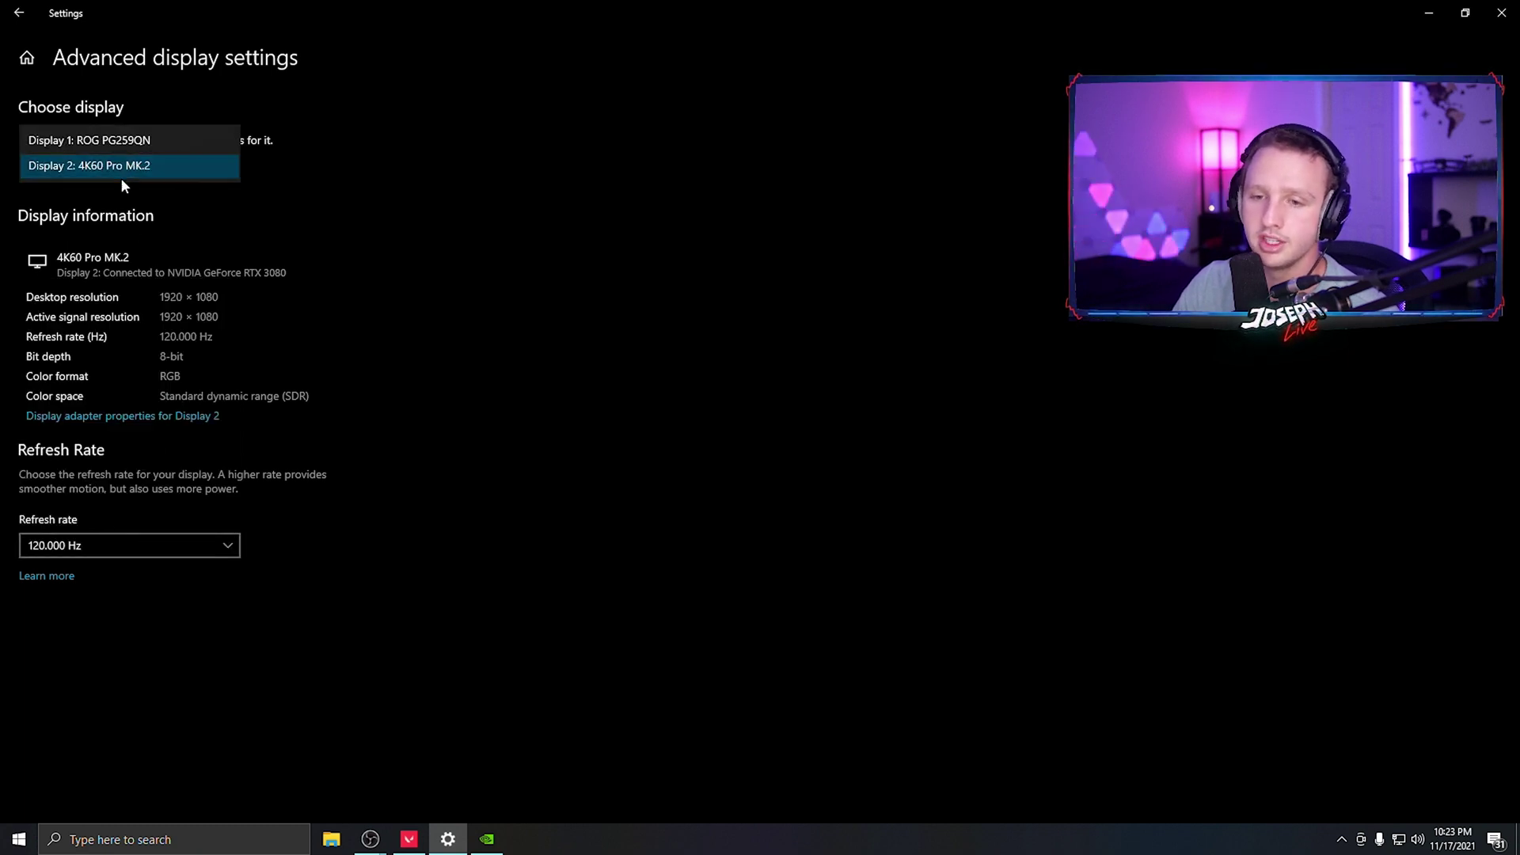
left_click(20, 36)
left_click(17, 22)
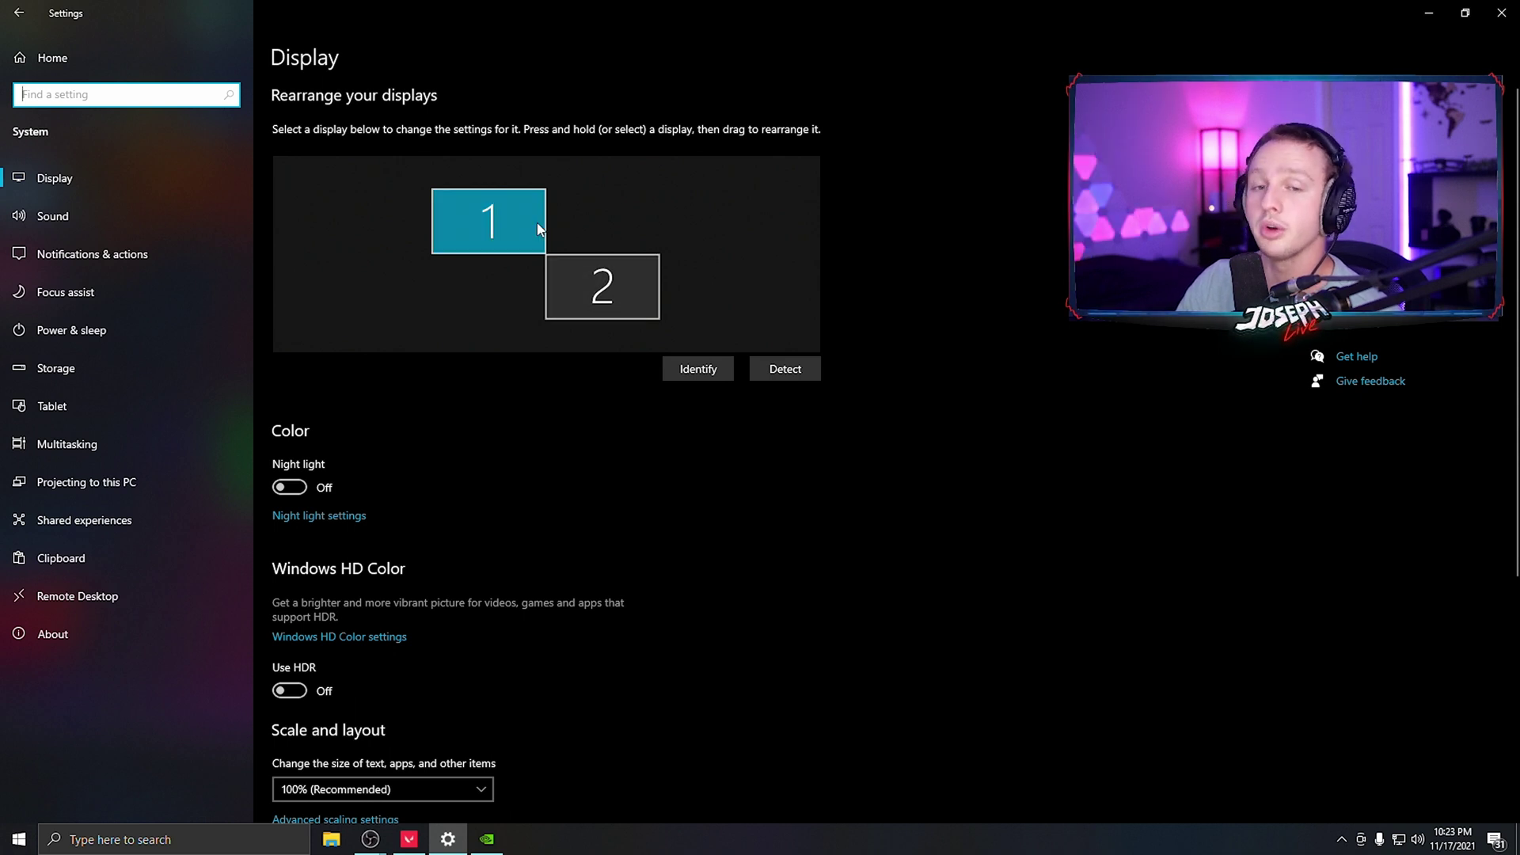
left_click(489, 213)
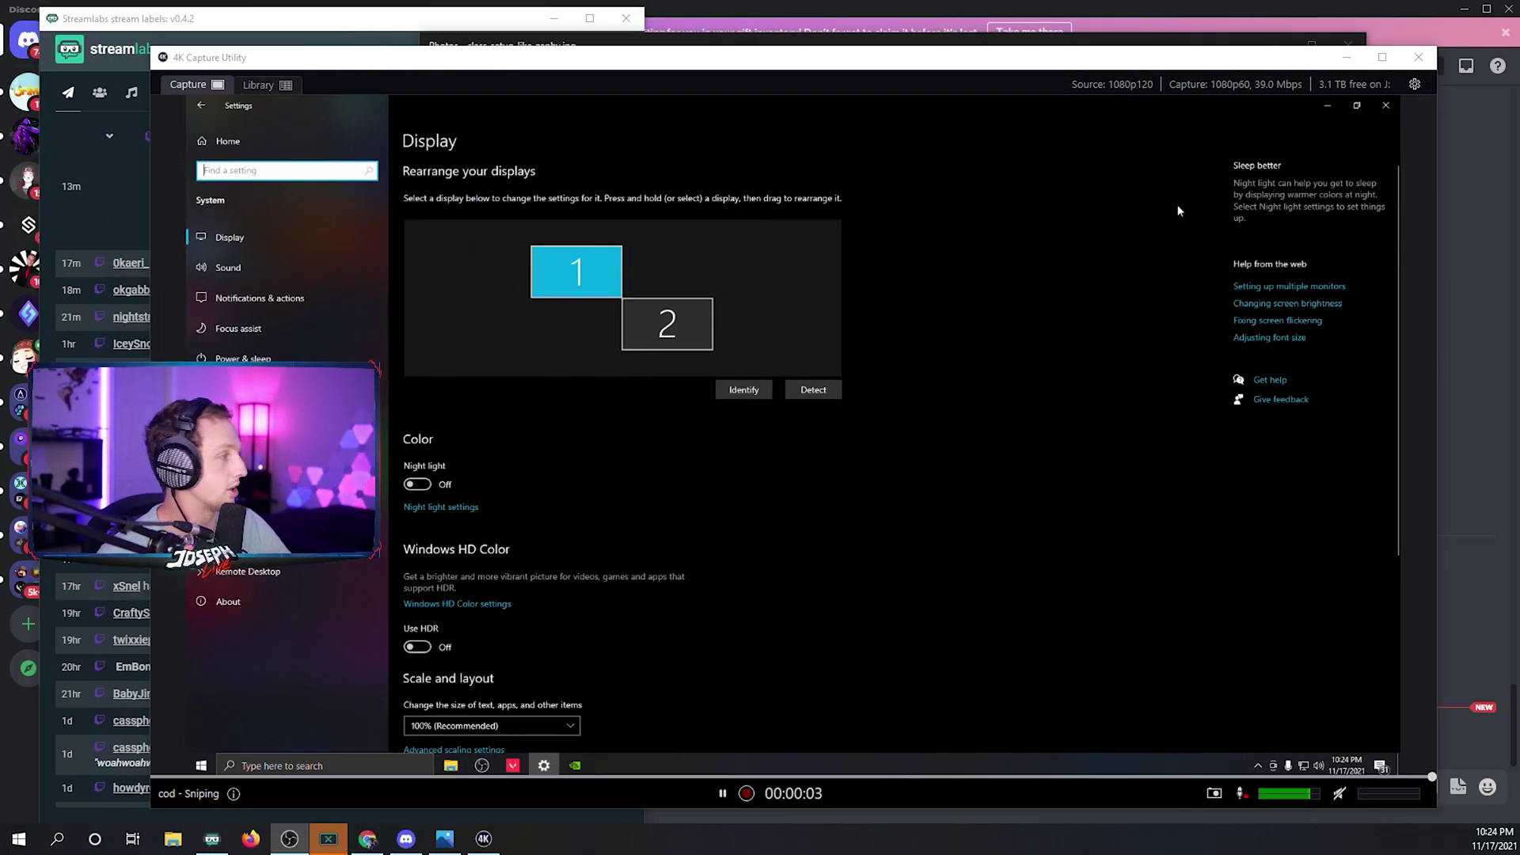
Step: Nudge the capture utility right, cycle through Streamlabs and Photos, minimize Photos, refocus the capture preview
left_click_drag(633, 77, 695, 67)
left_click(377, 21)
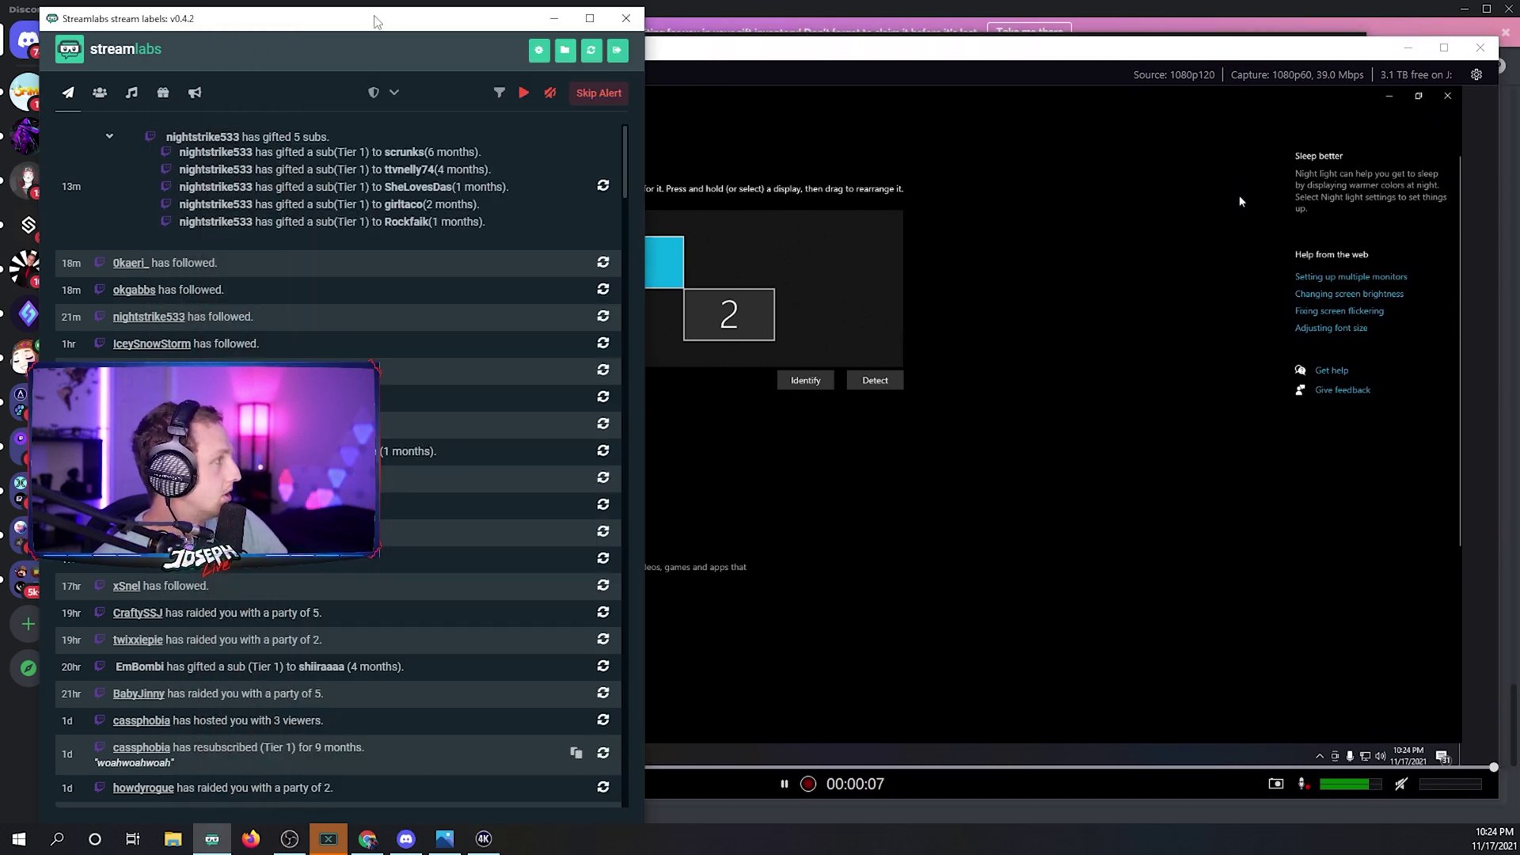
left_click(439, 845)
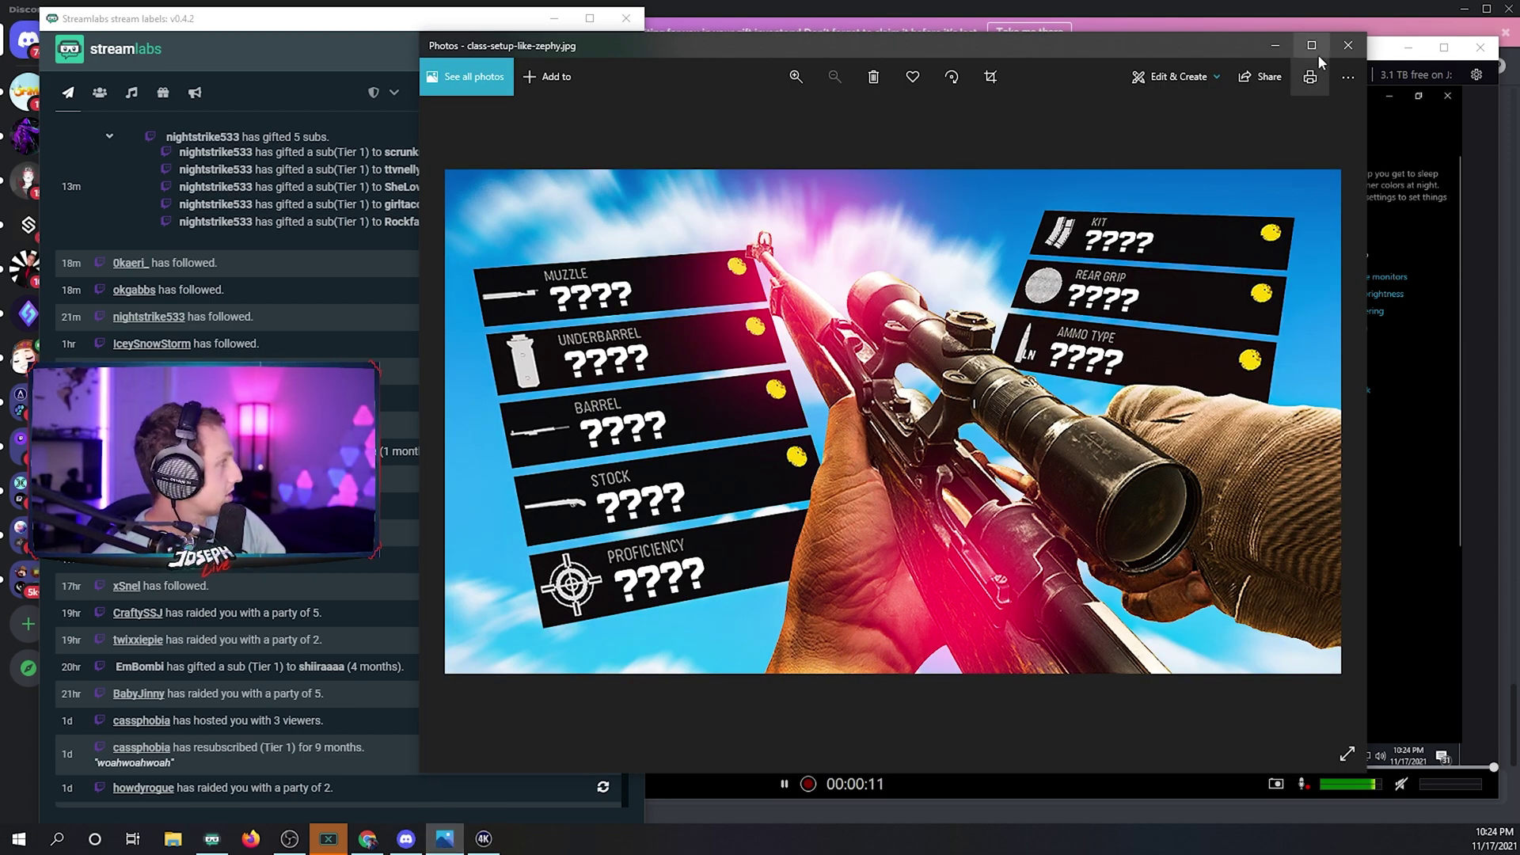
left_click(1283, 45)
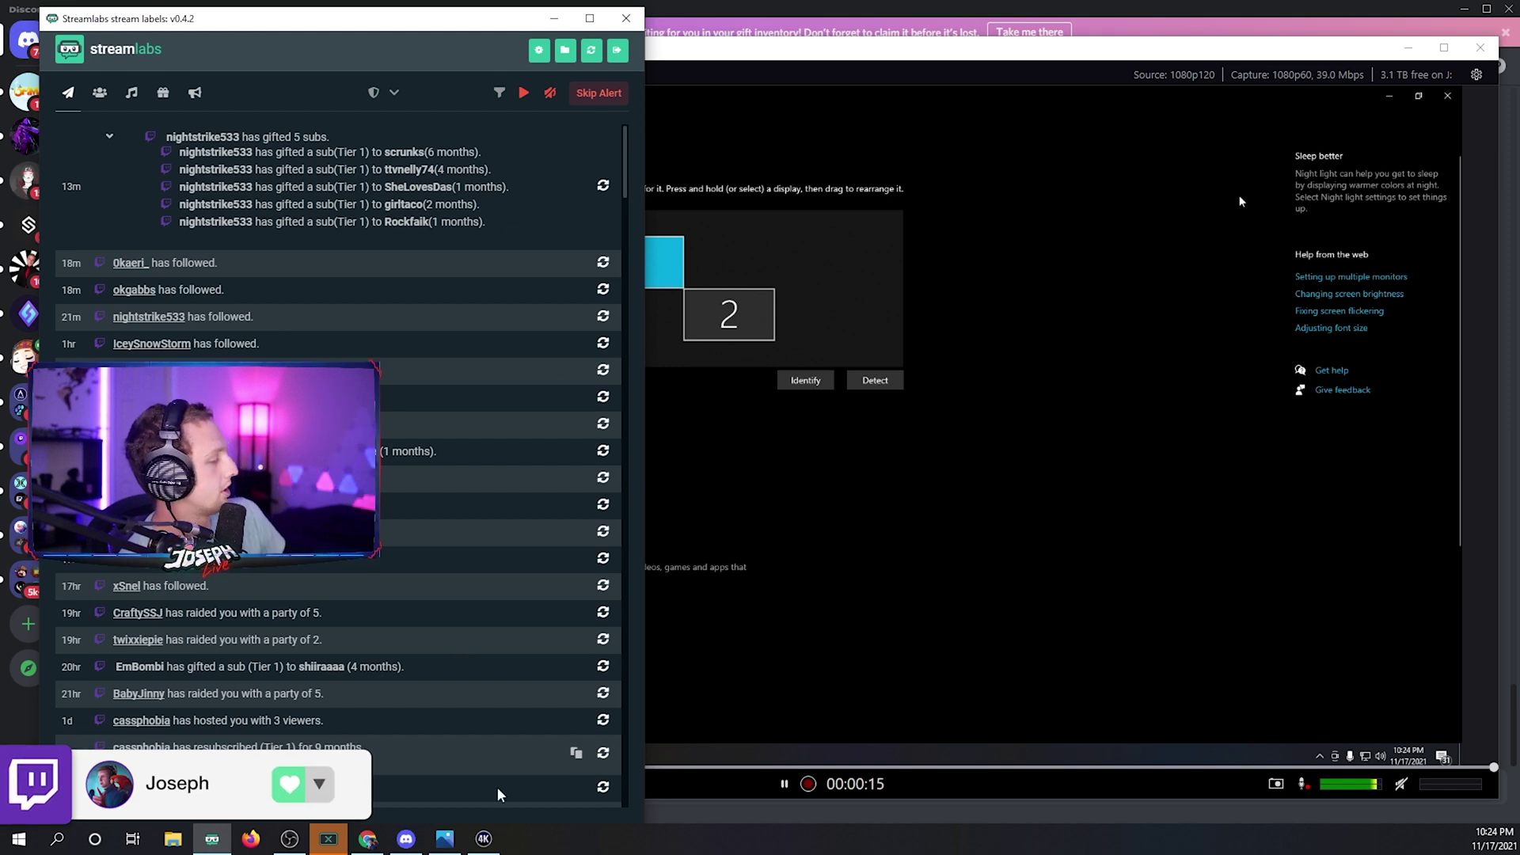
left_click(931, 94)
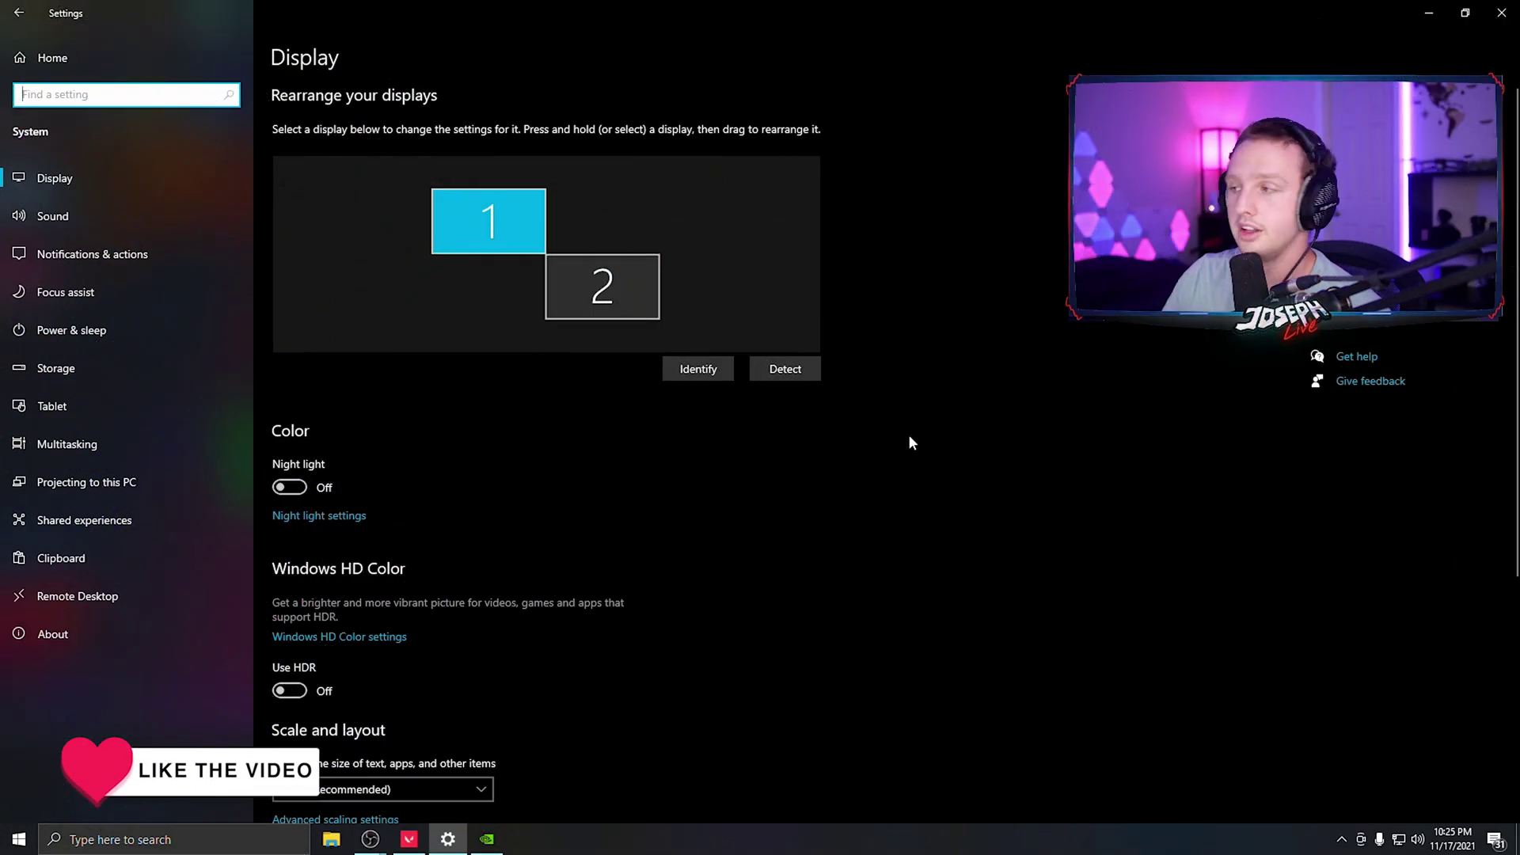
Step: Minimize Settings, clear GeForce Experience, and bring the OBS window up, moved toward the upper left
left_click(1429, 13)
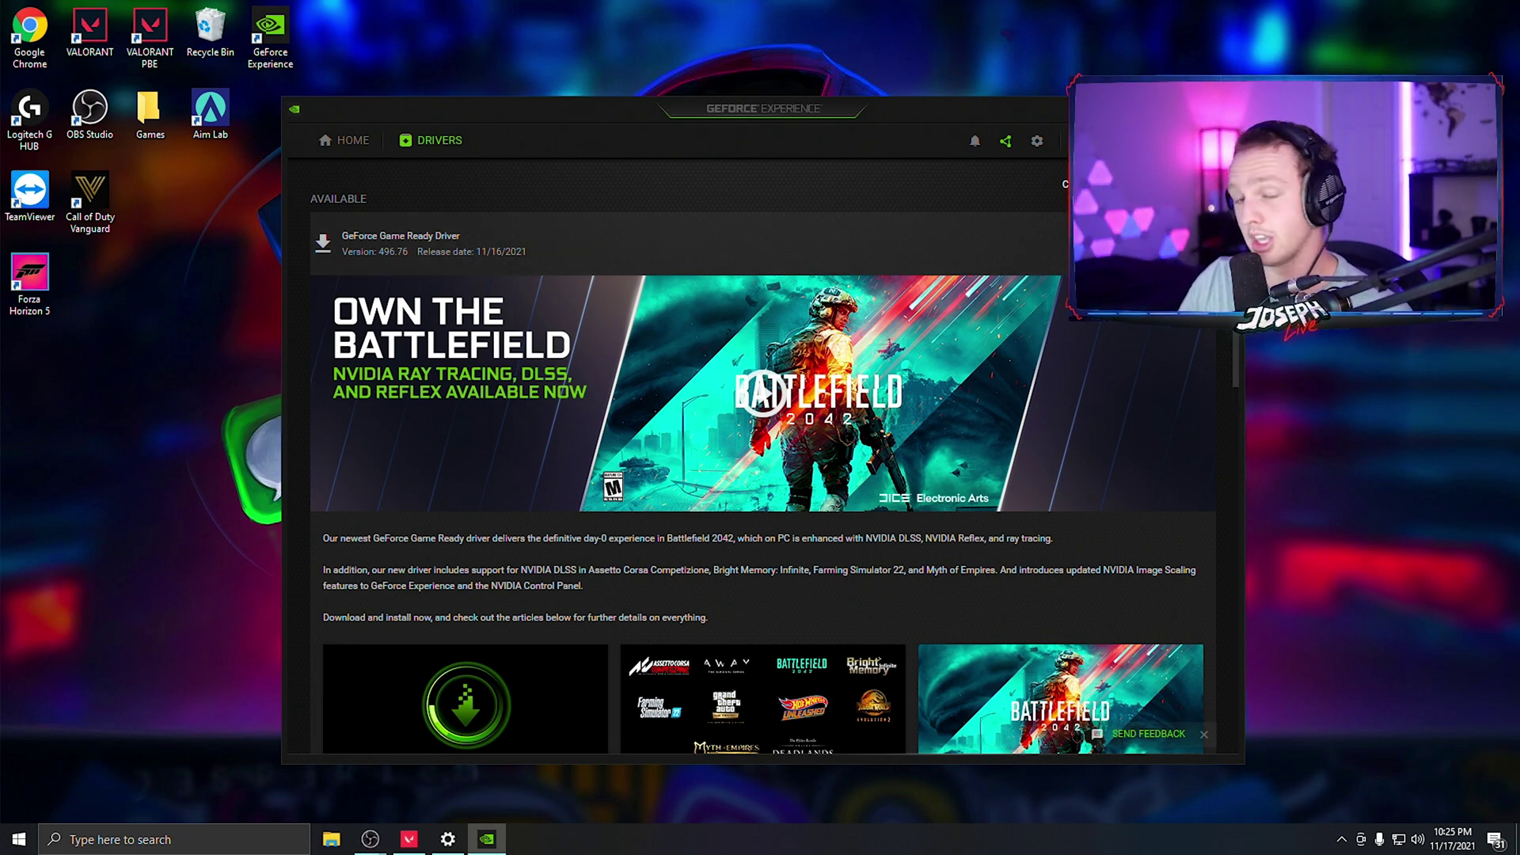
key("super+d")
mouse_move(370, 839)
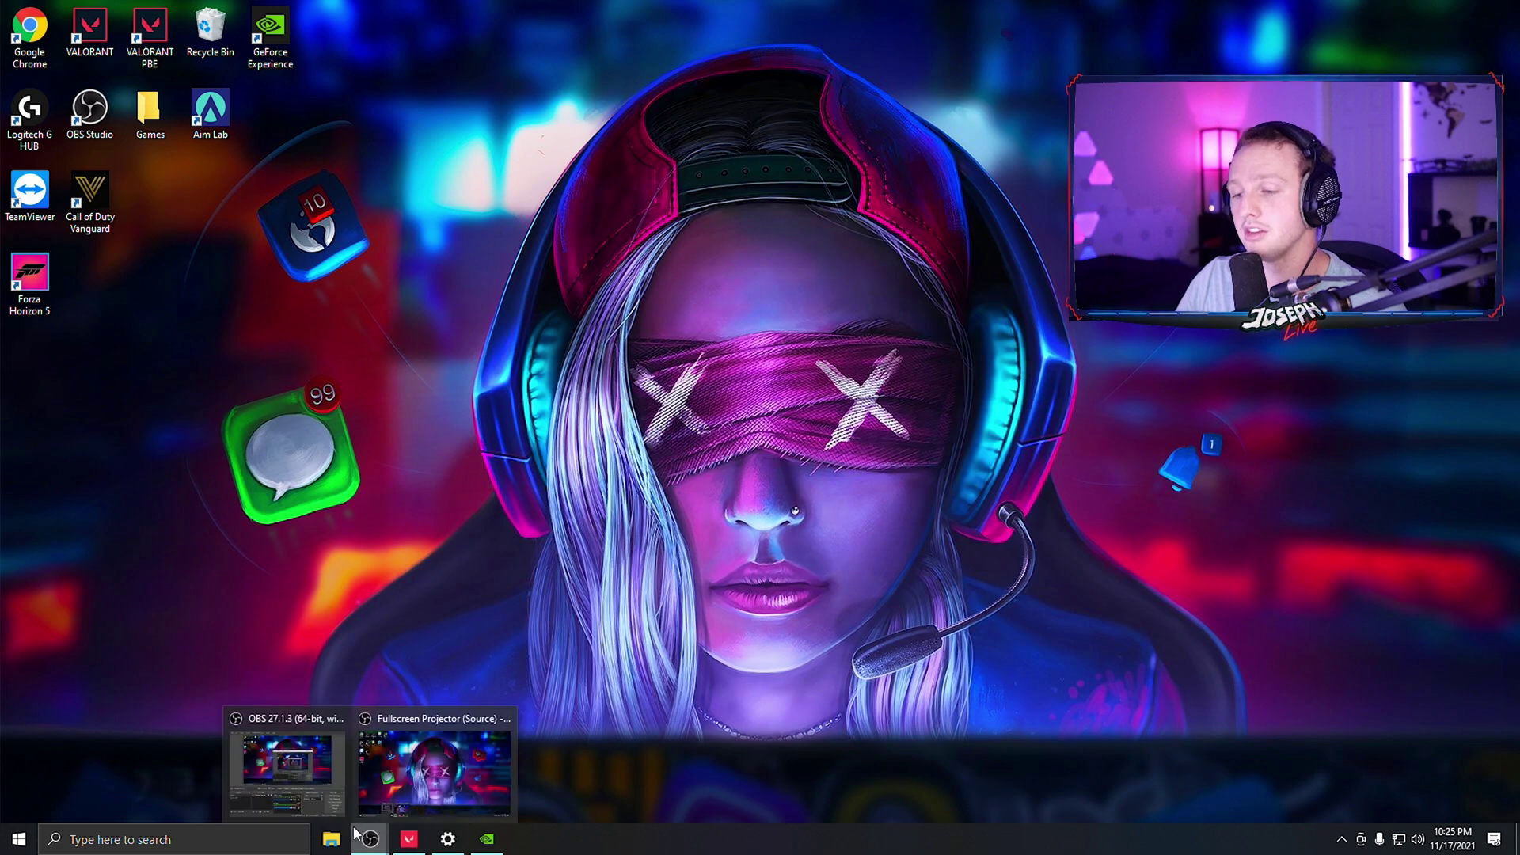
left_click(292, 764)
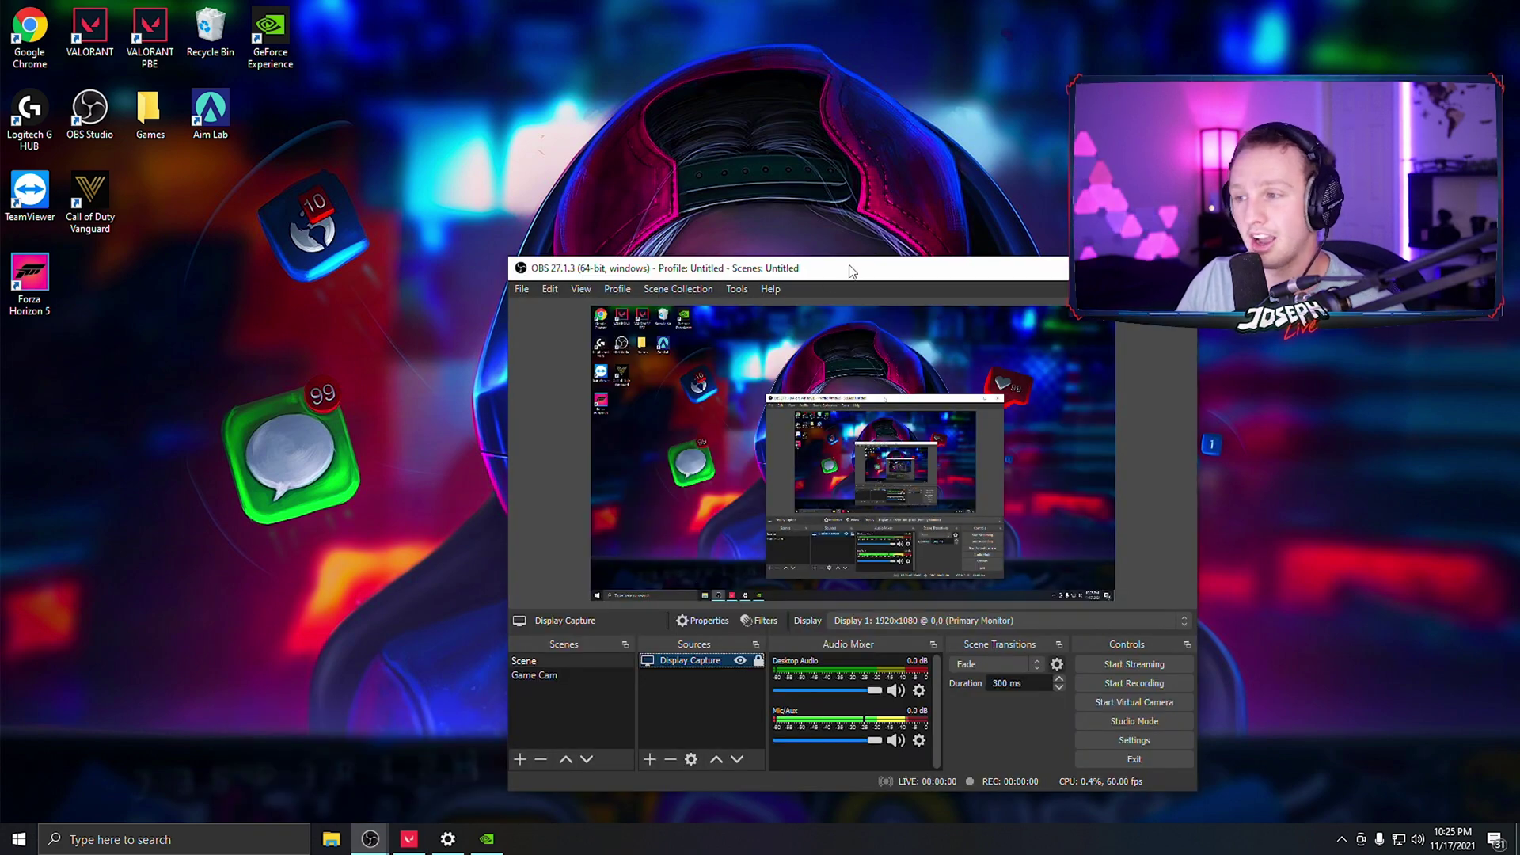
left_click_drag(850, 269, 665, 145)
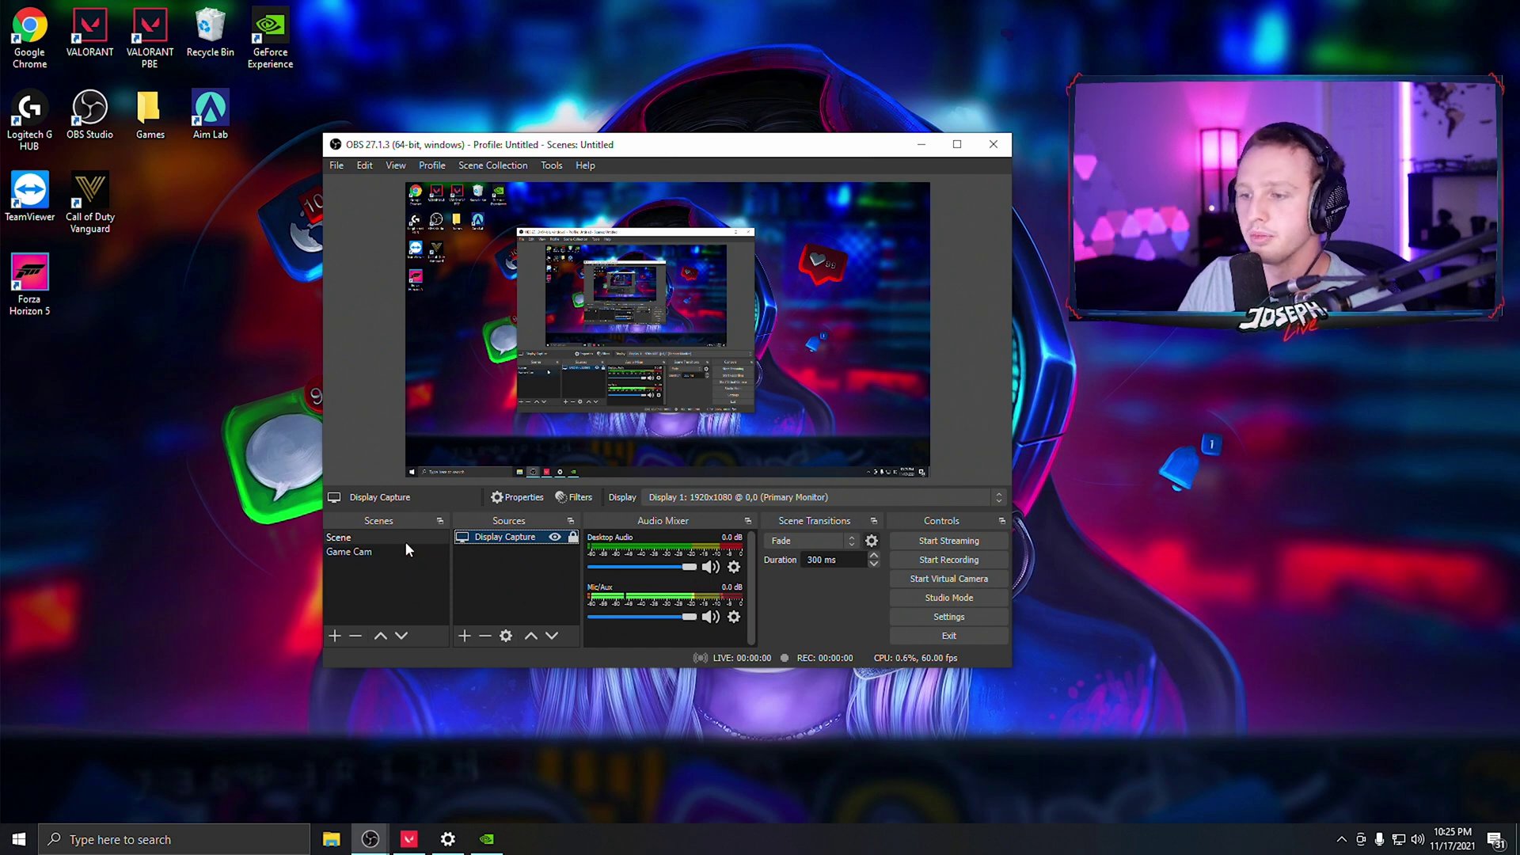
Step: Project the Display Capture source full-screen onto the 4K60 Pro MK.2, then select the Game Cam scene
right_click(498, 540)
mouse_move(609, 395)
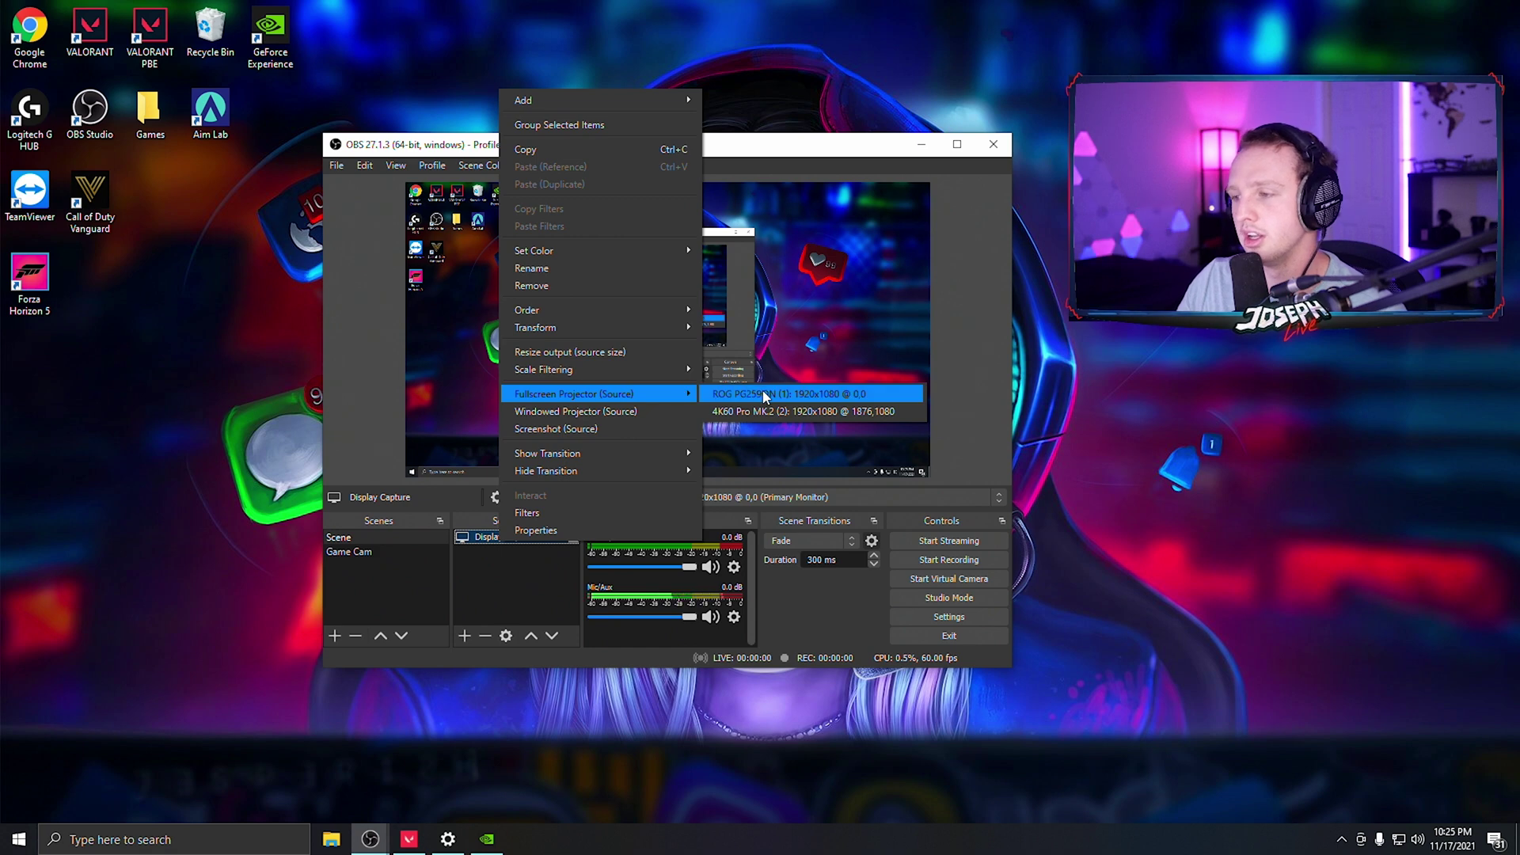
left_click(801, 412)
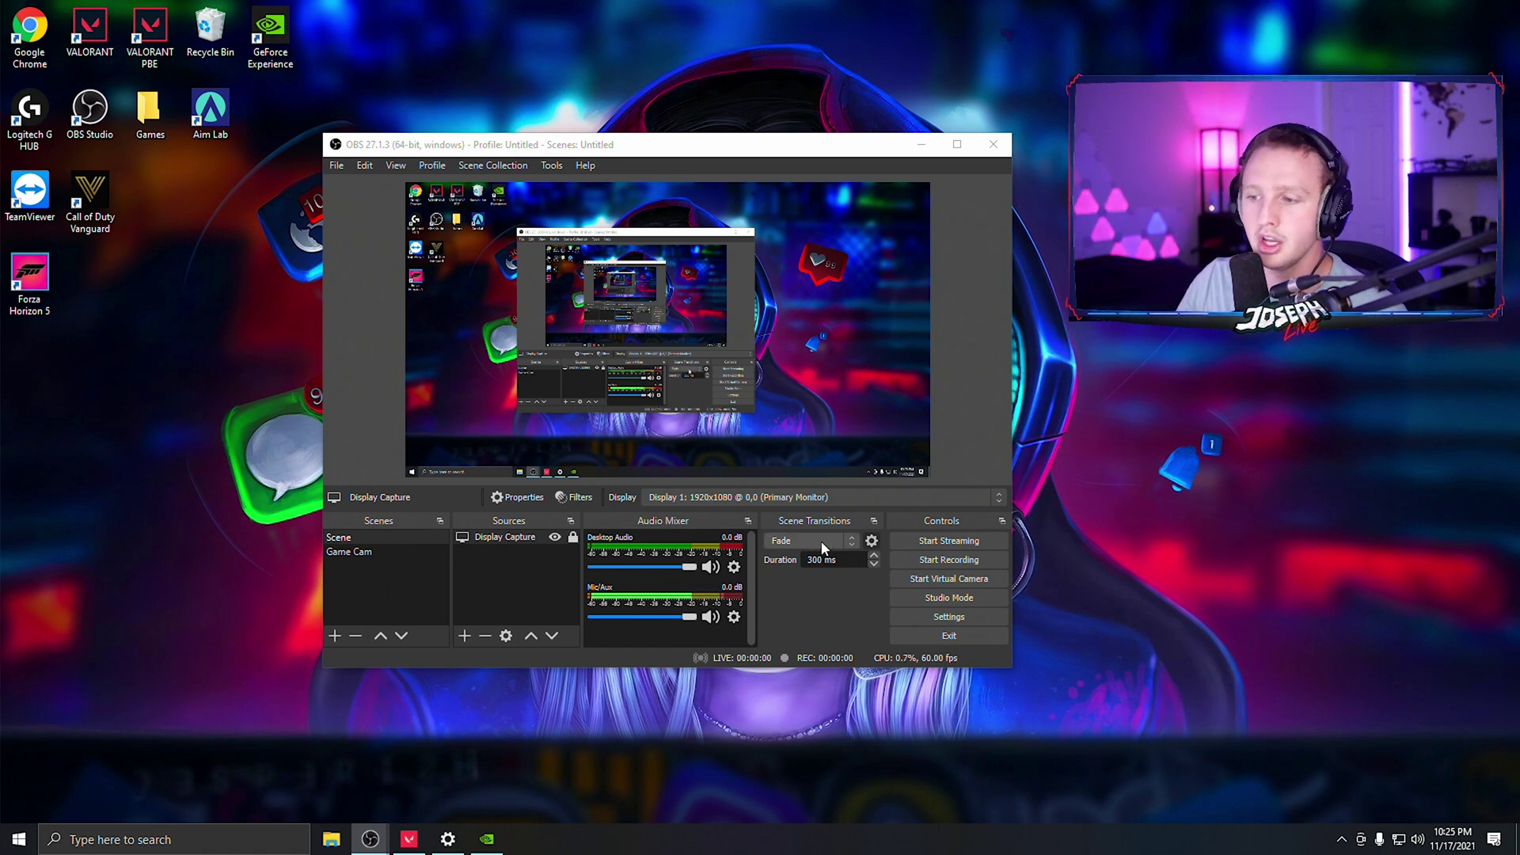
left_click(362, 554)
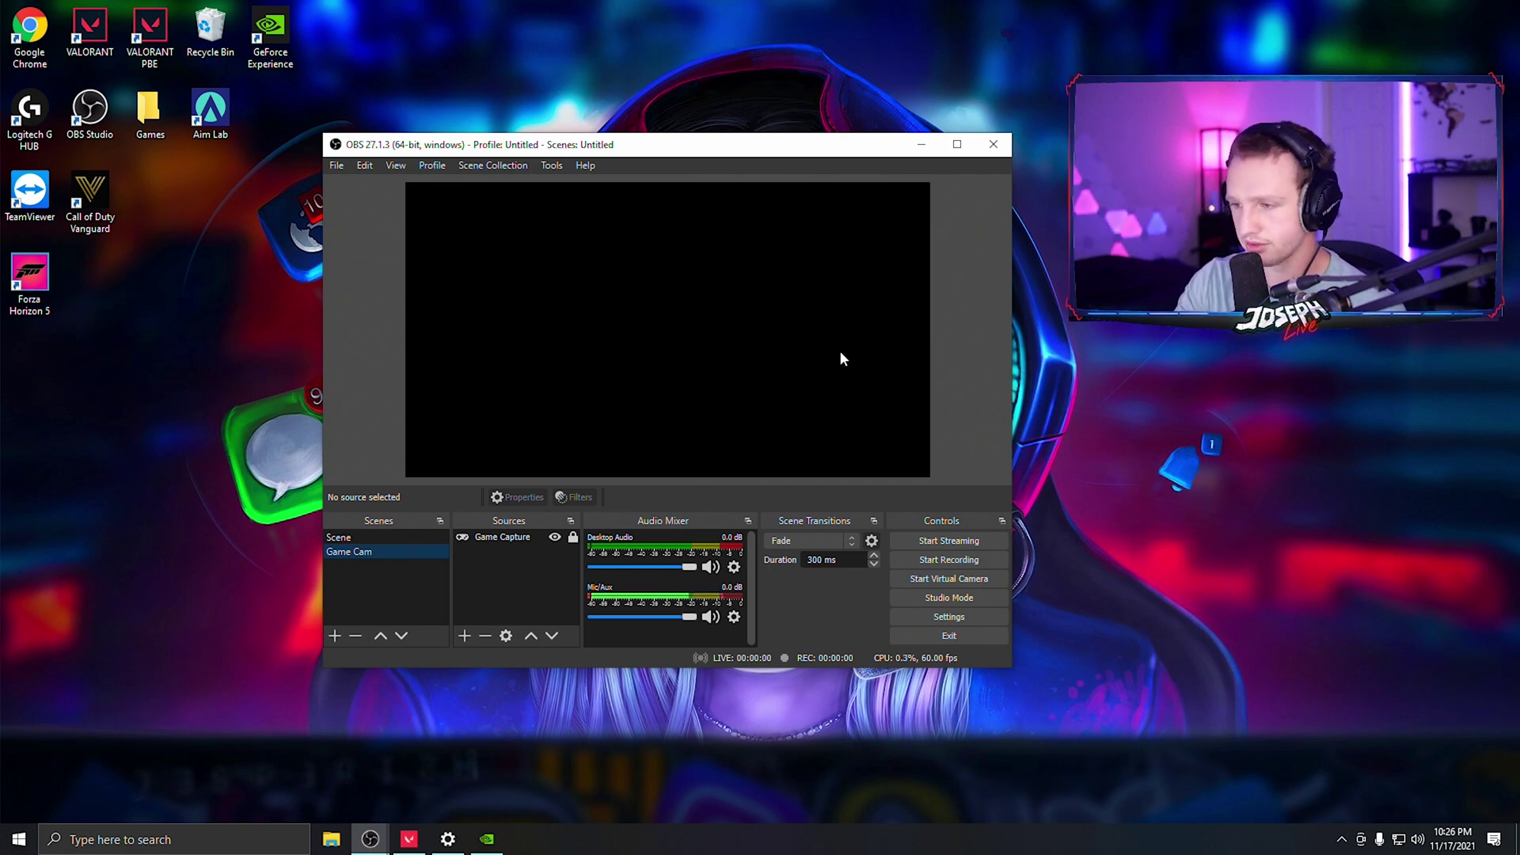
Step: Toggle between the Scene and Game Cam scenes, ending on Game Cam
left_click(391, 538)
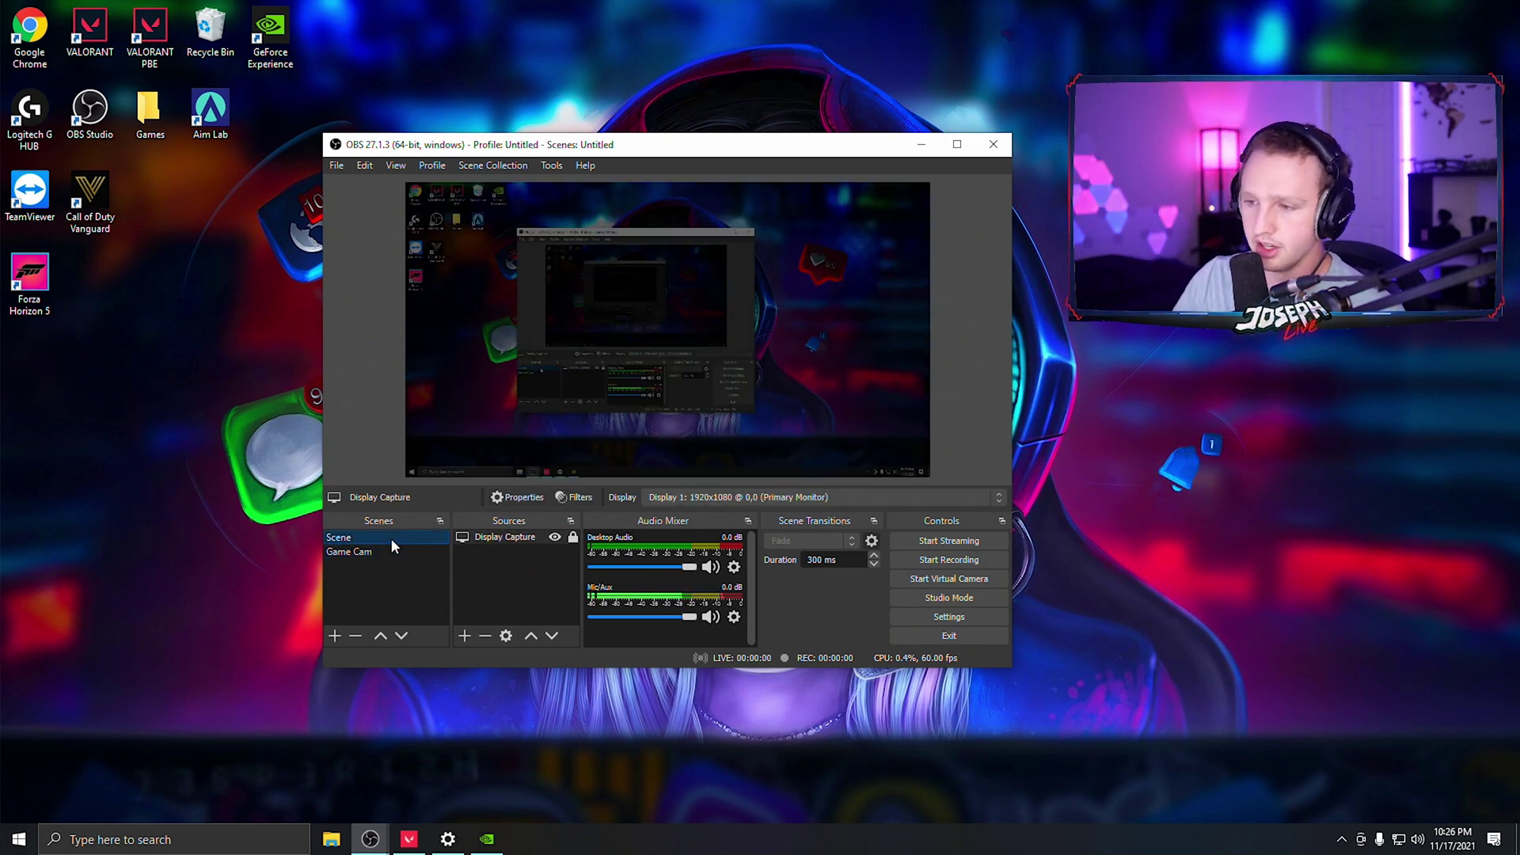
left_click(375, 551)
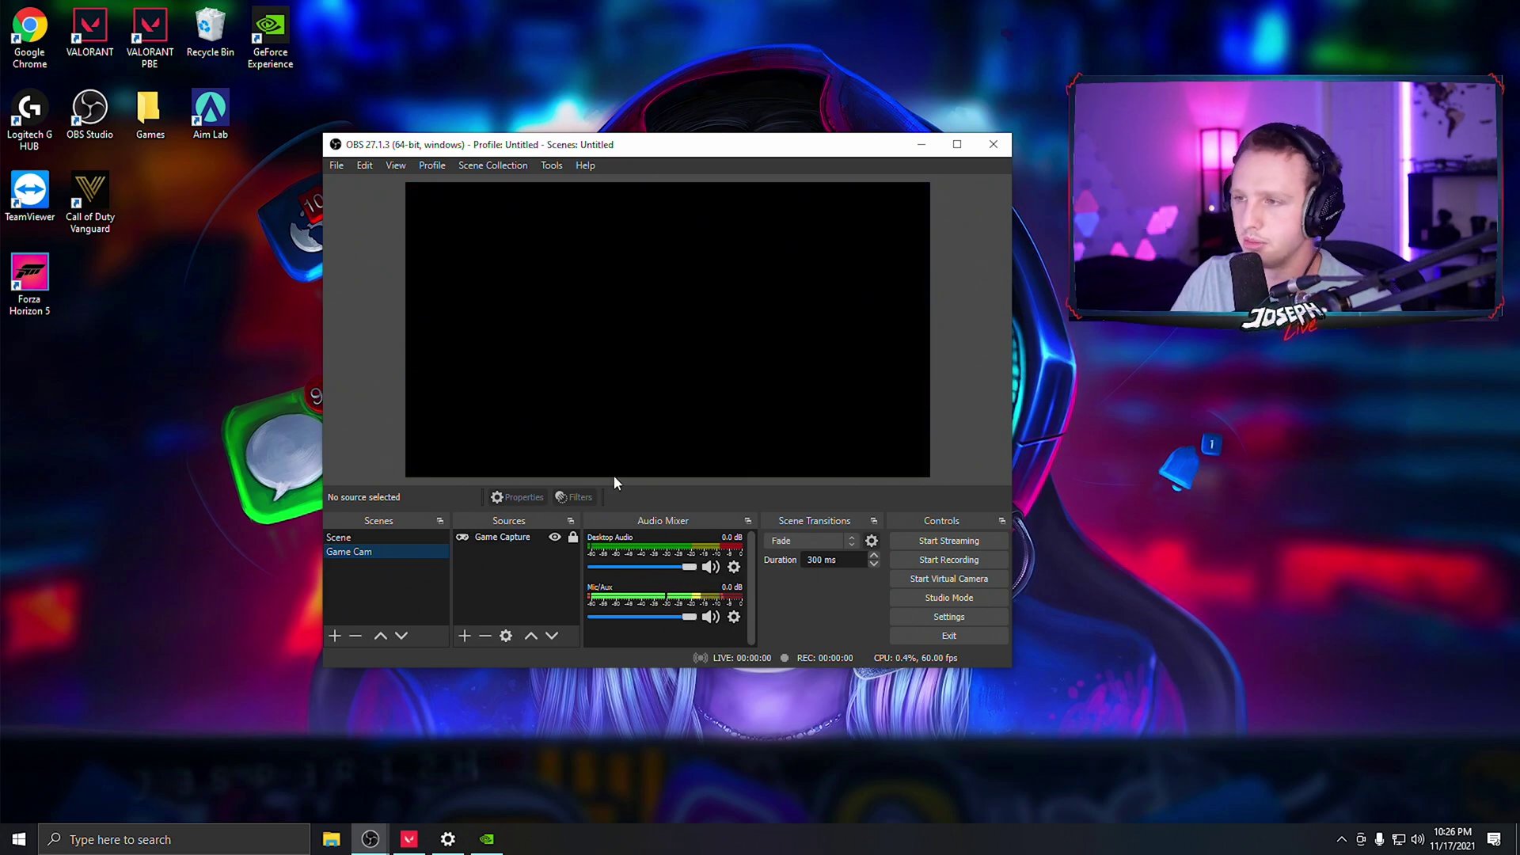
left_click(377, 539)
left_click(406, 550)
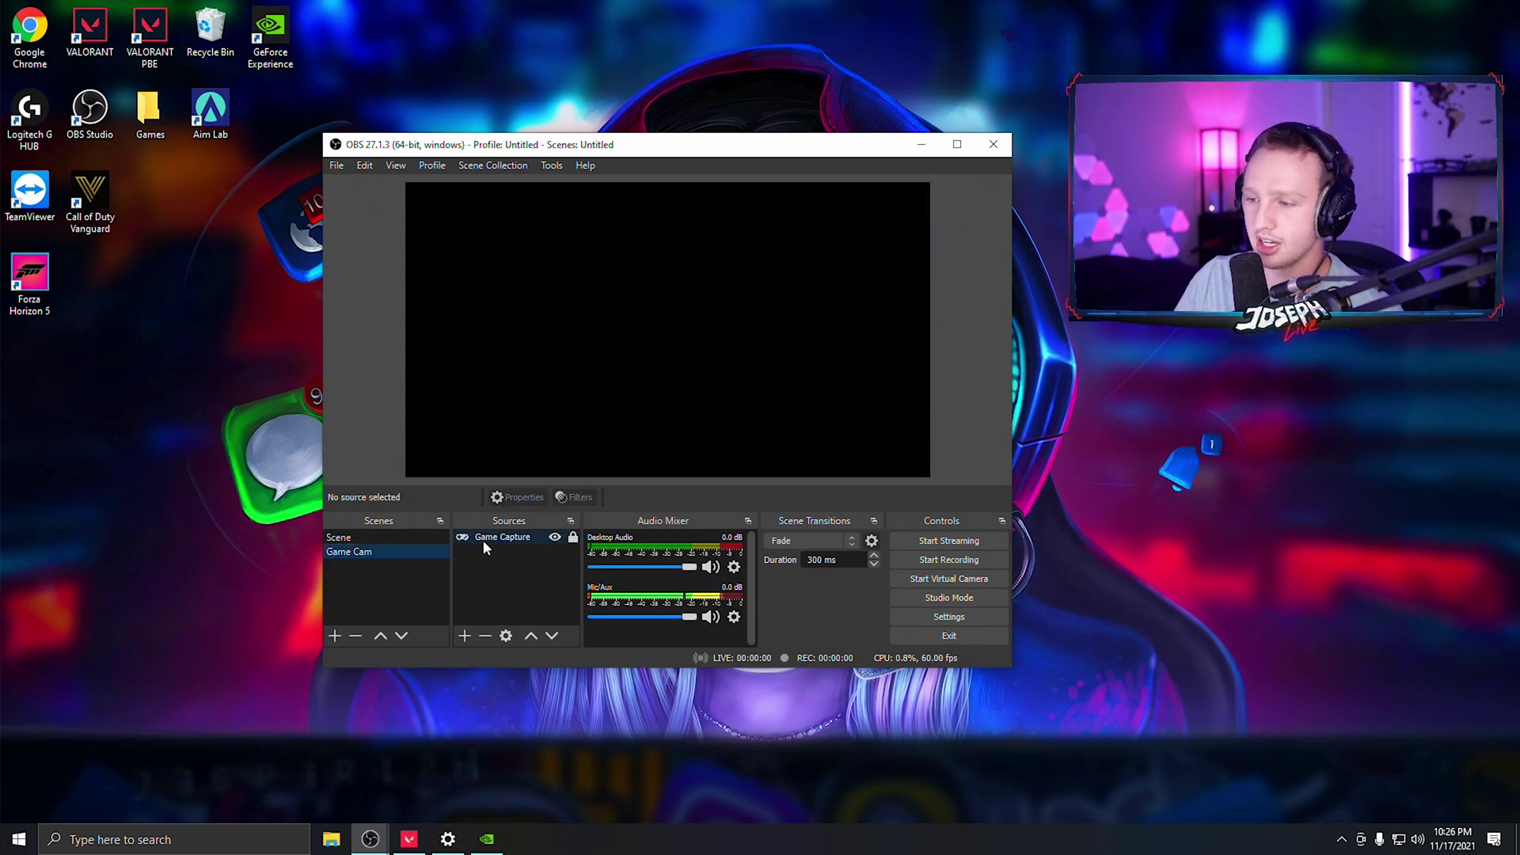
Step: Project the Game Capture source full-screen on the 4K60 Pro MK.2 display
right_click(489, 540)
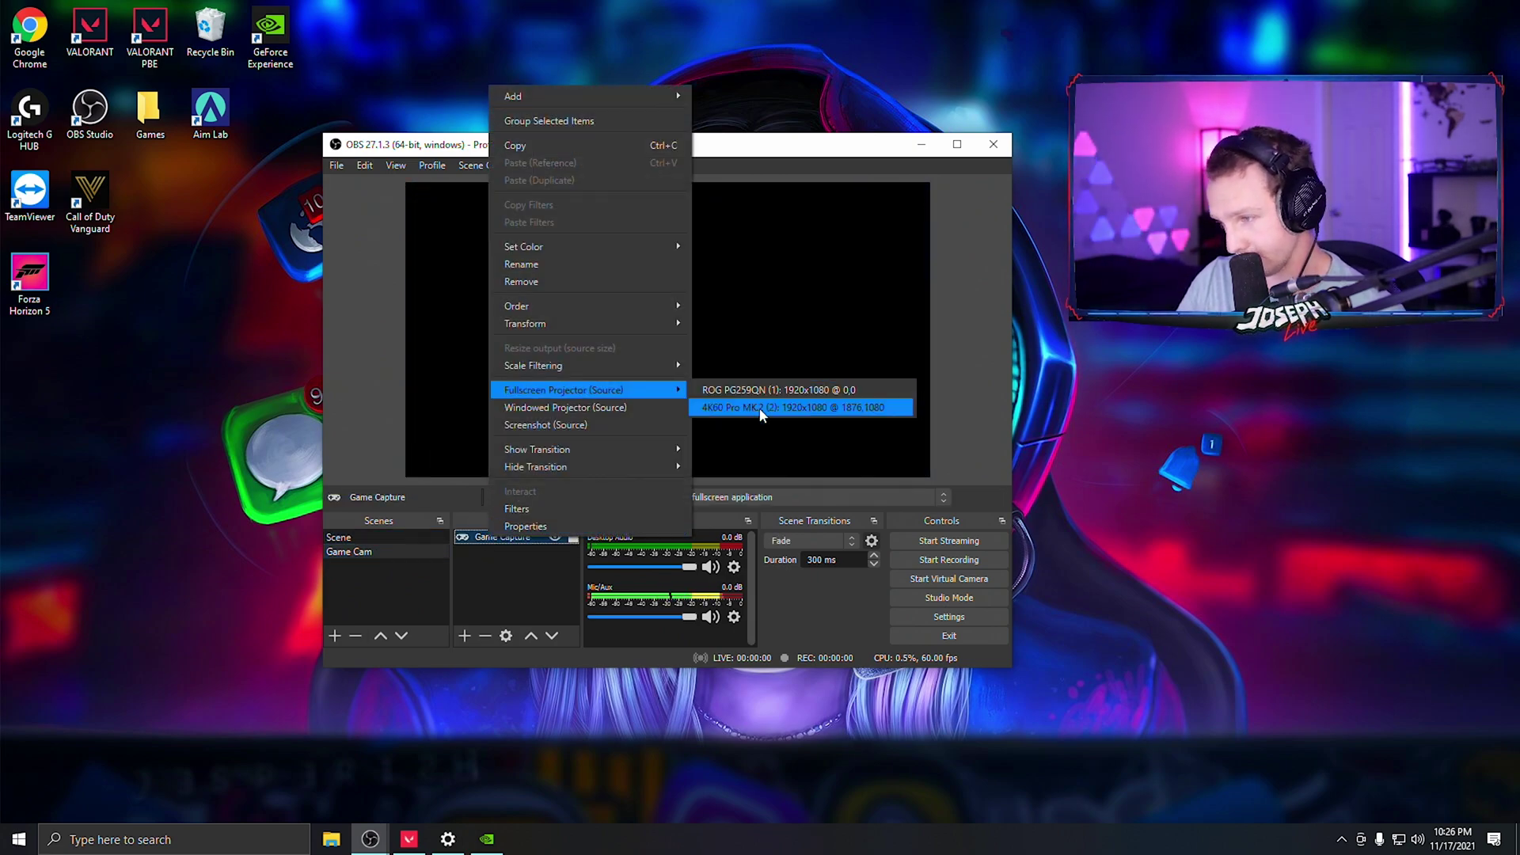
left_click(275, 552)
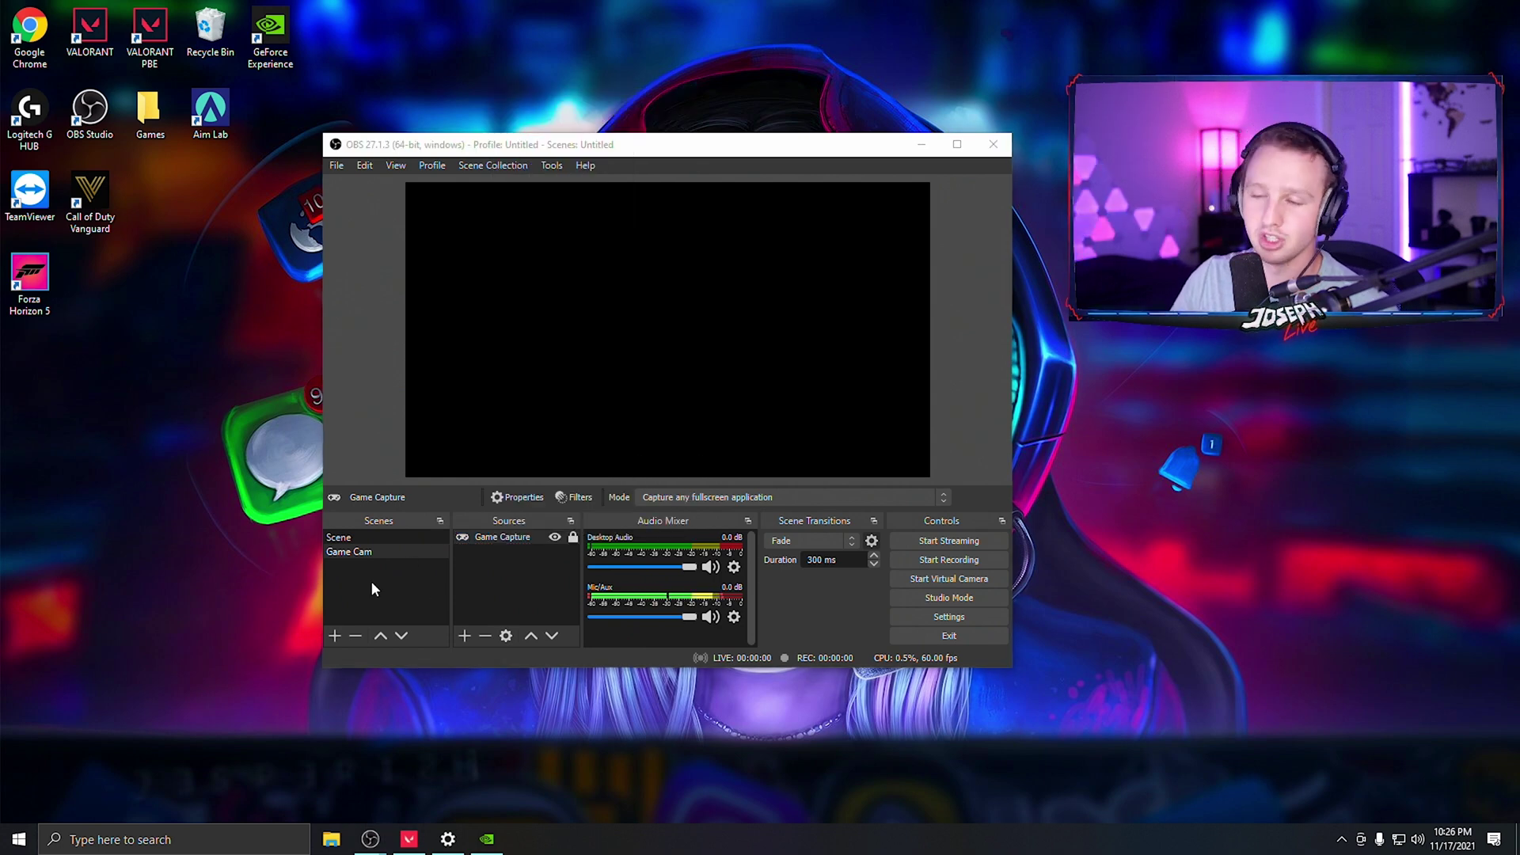
left_click(369, 552)
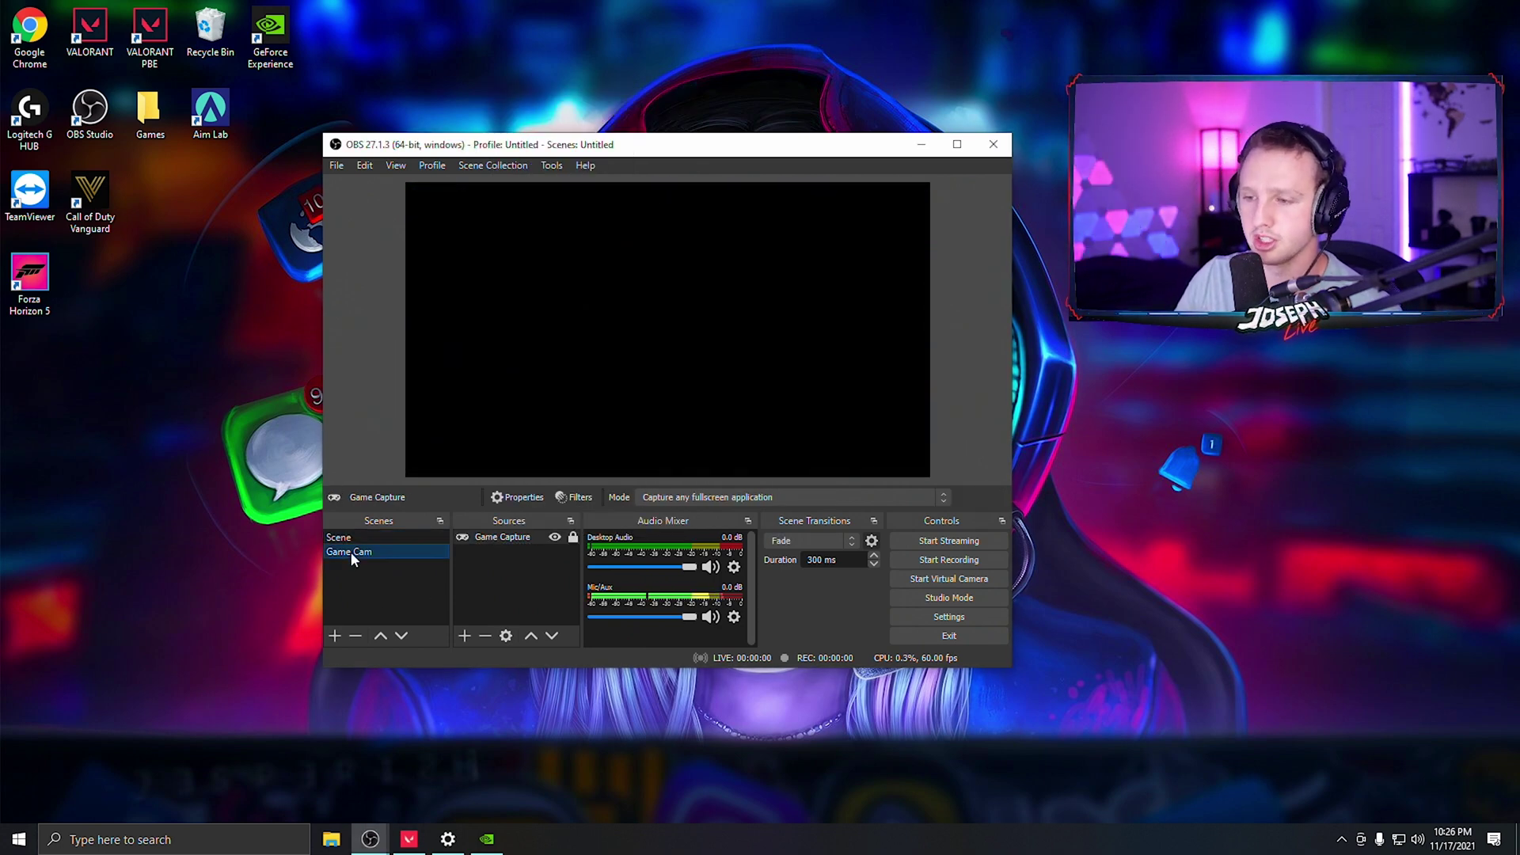
right_click(505, 538)
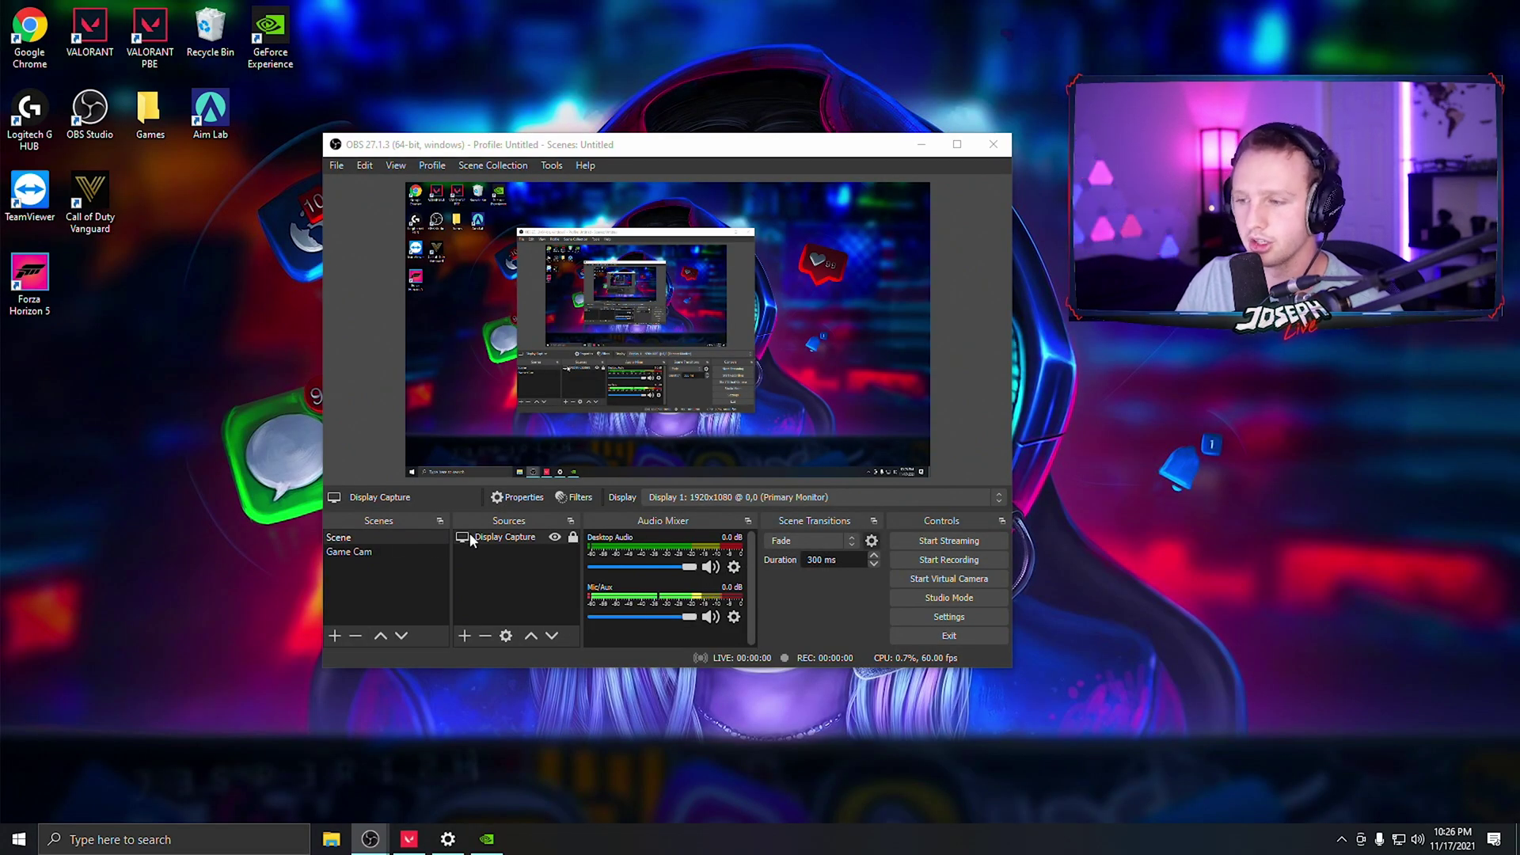
Step: Open a full-screen projector of the Display Capture source on the ROG monitor
right_click(469, 540)
mouse_move(602, 385)
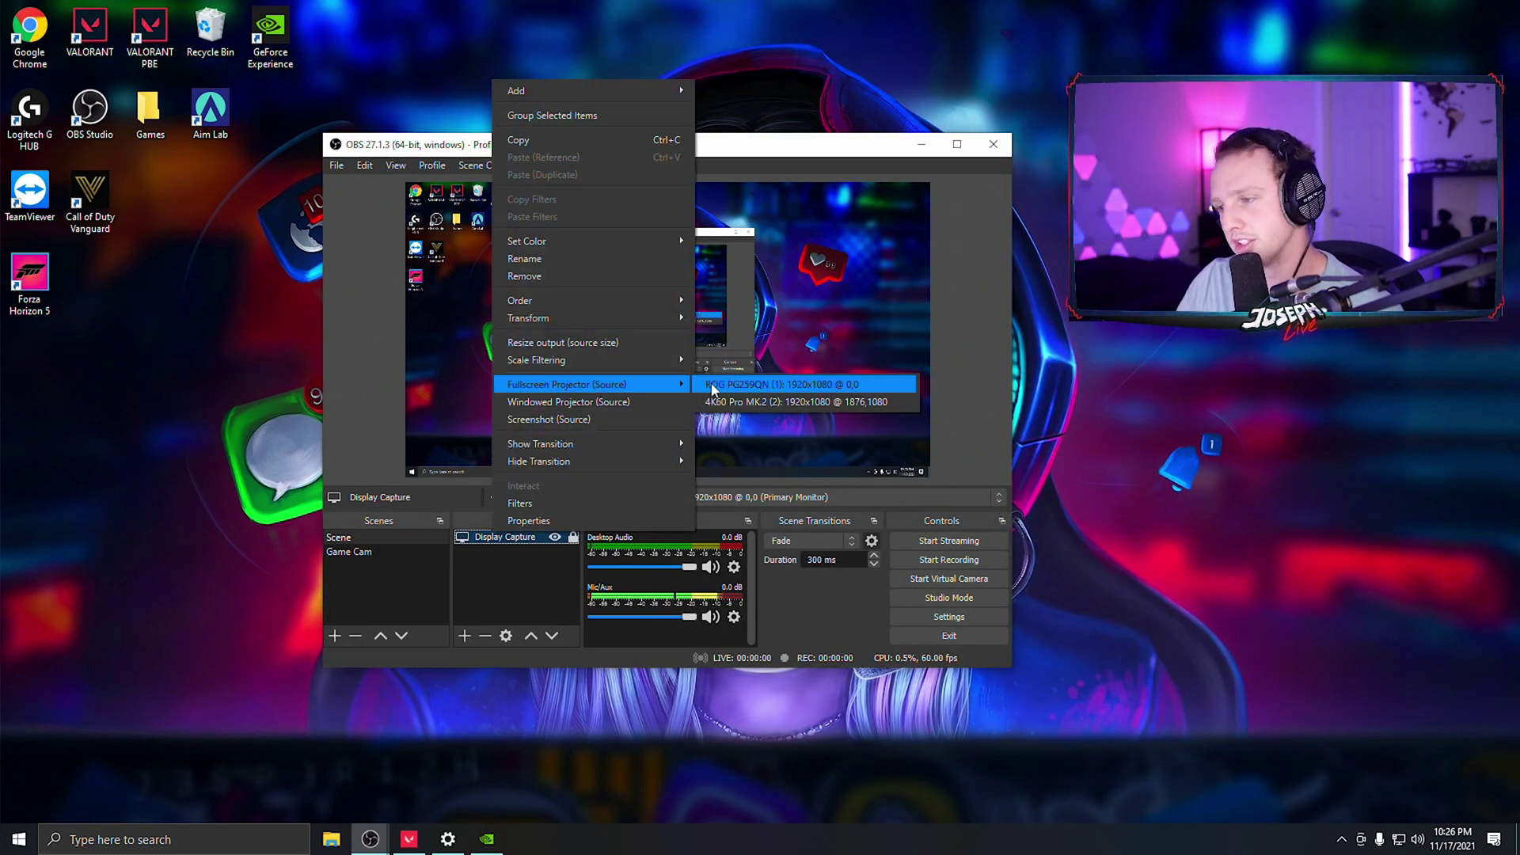
left_click(737, 388)
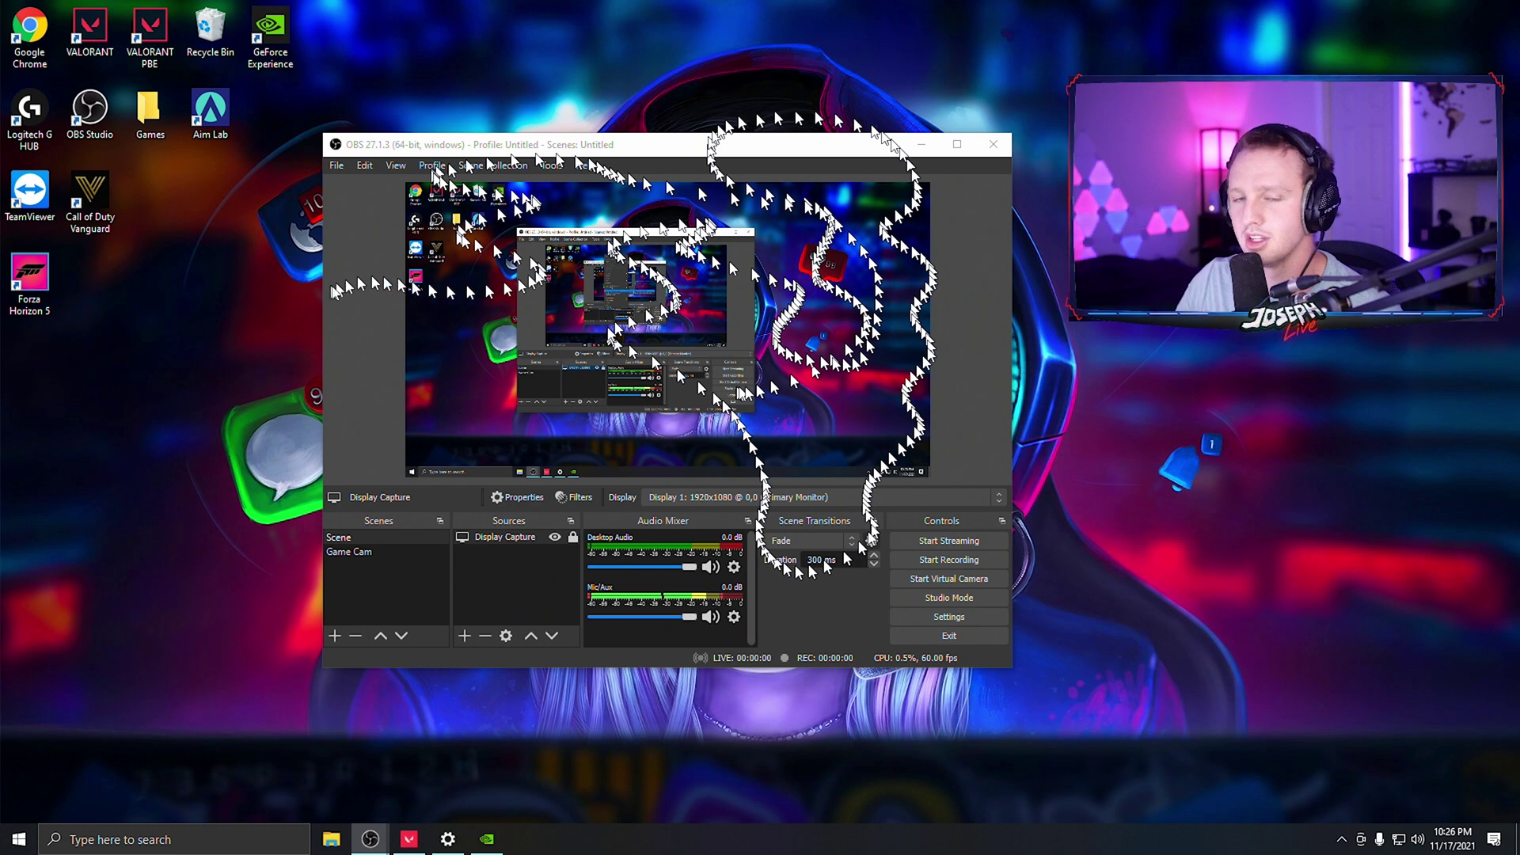
Step: Move the projector full-screen to the 4K60 Pro MK.2 display and minimize OBS
right_click(502, 538)
mouse_move(537, 548)
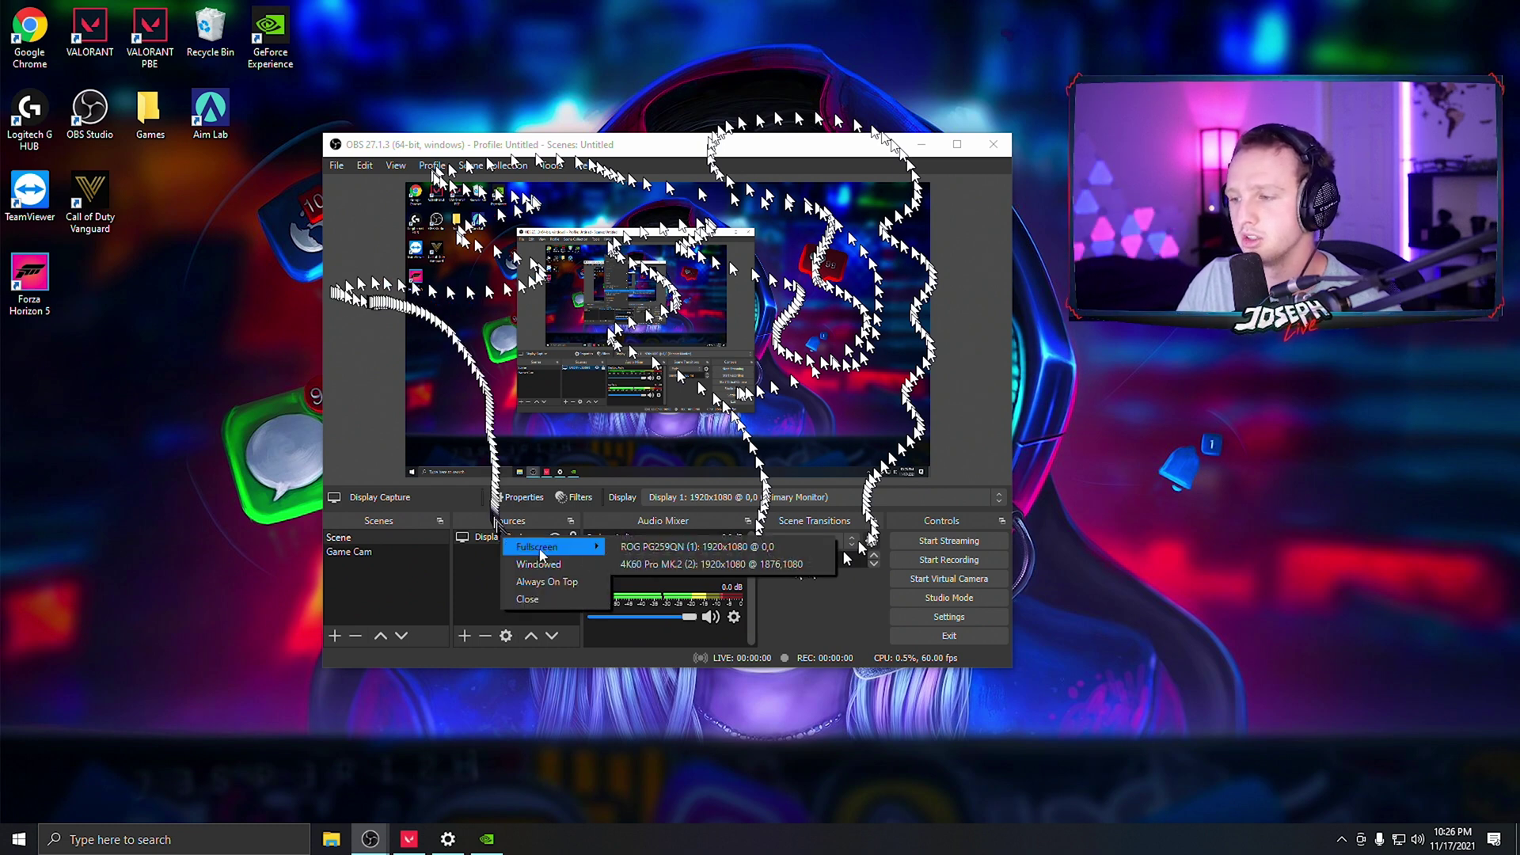
left_click(630, 564)
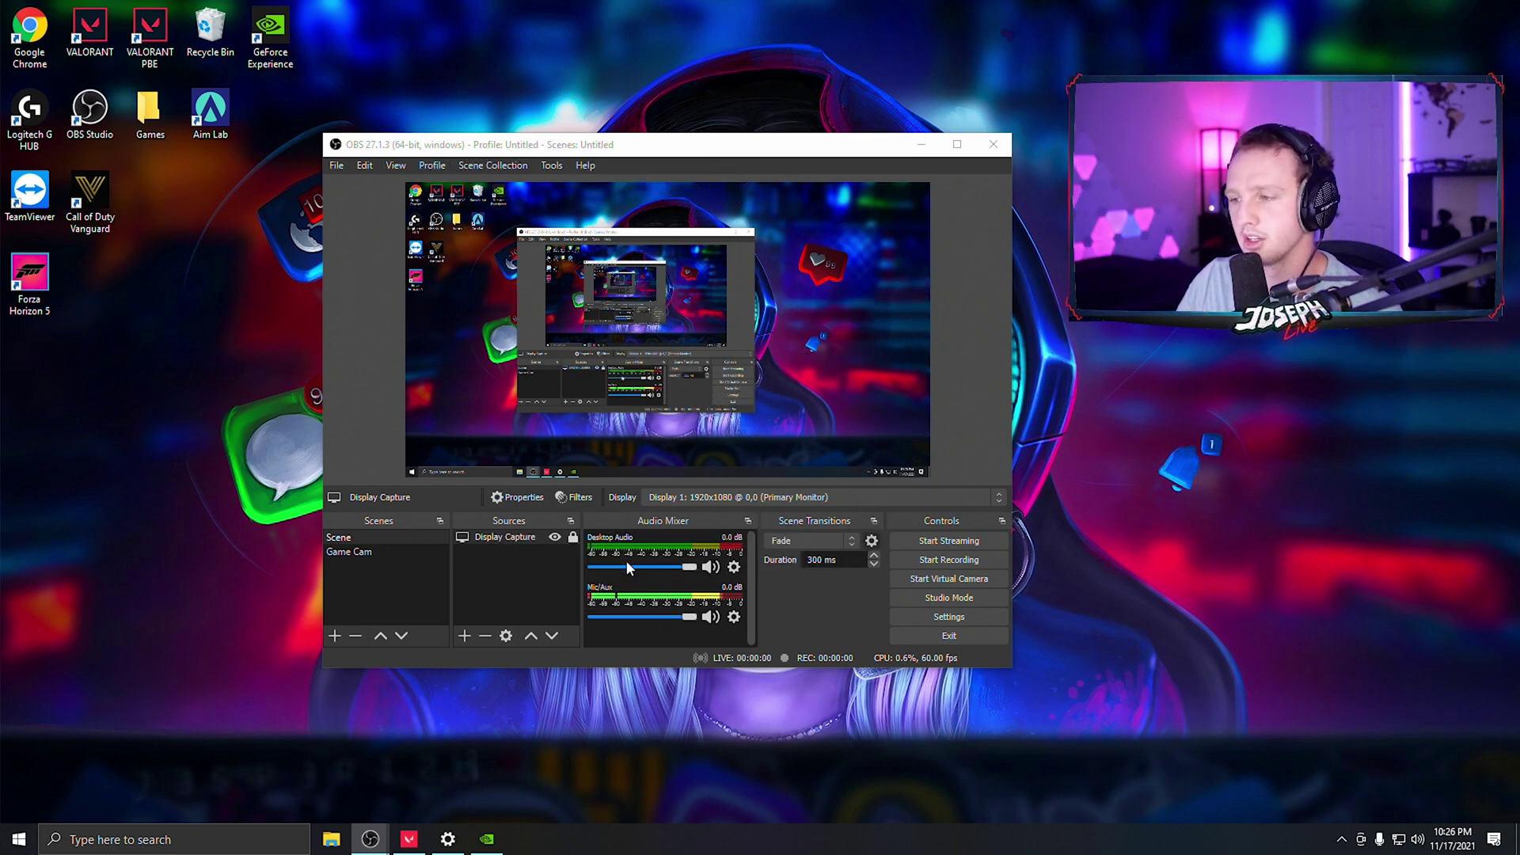
left_click(925, 144)
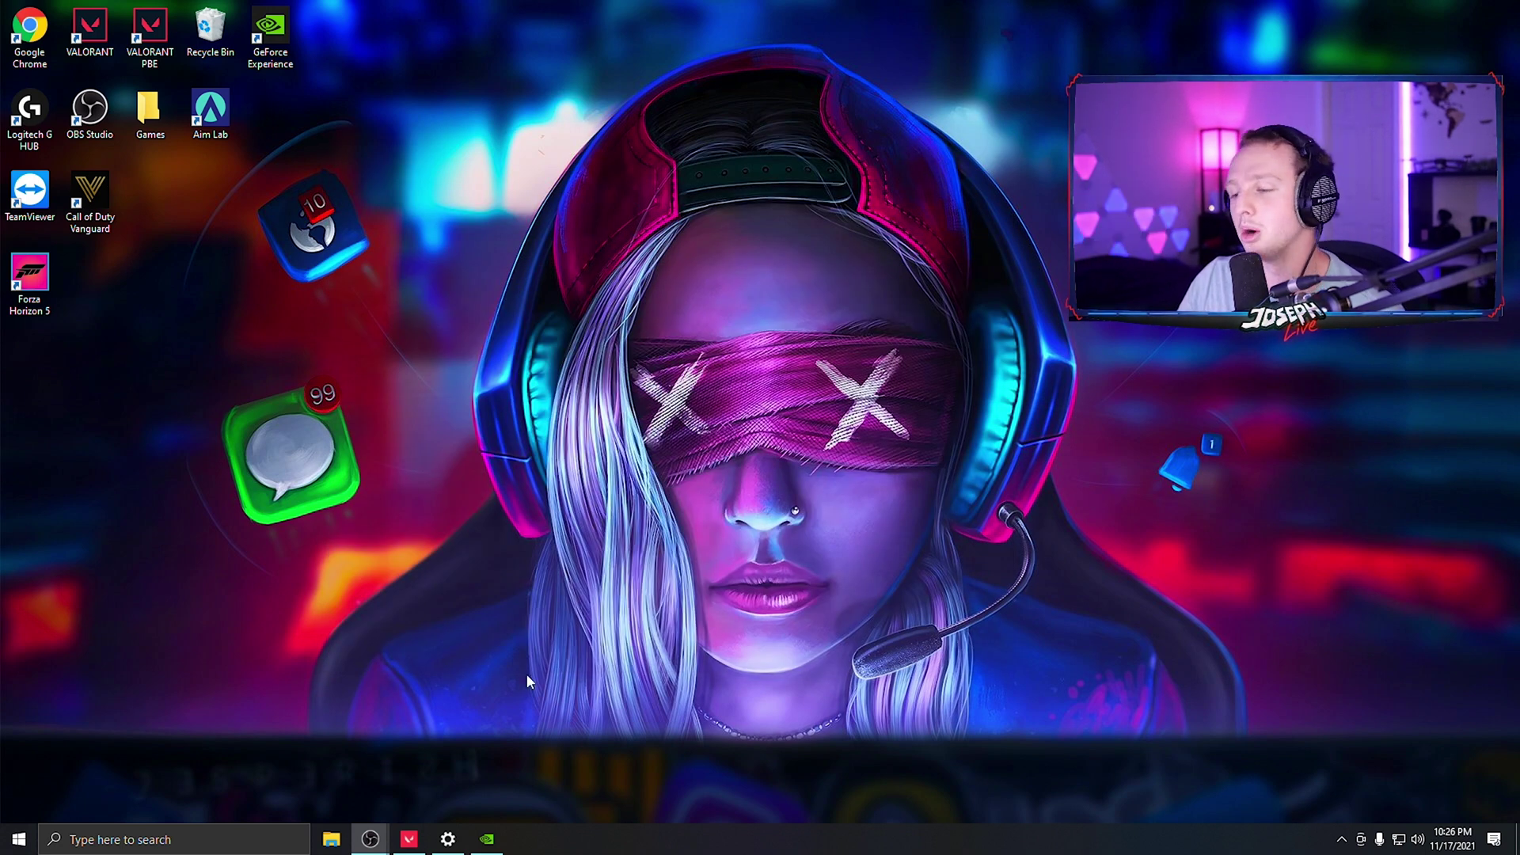
Step: Bring up and minimize display settings, then open and close Personalization from the desktop menu
left_click(448, 839)
left_click(447, 839)
mouse_move(496, 844)
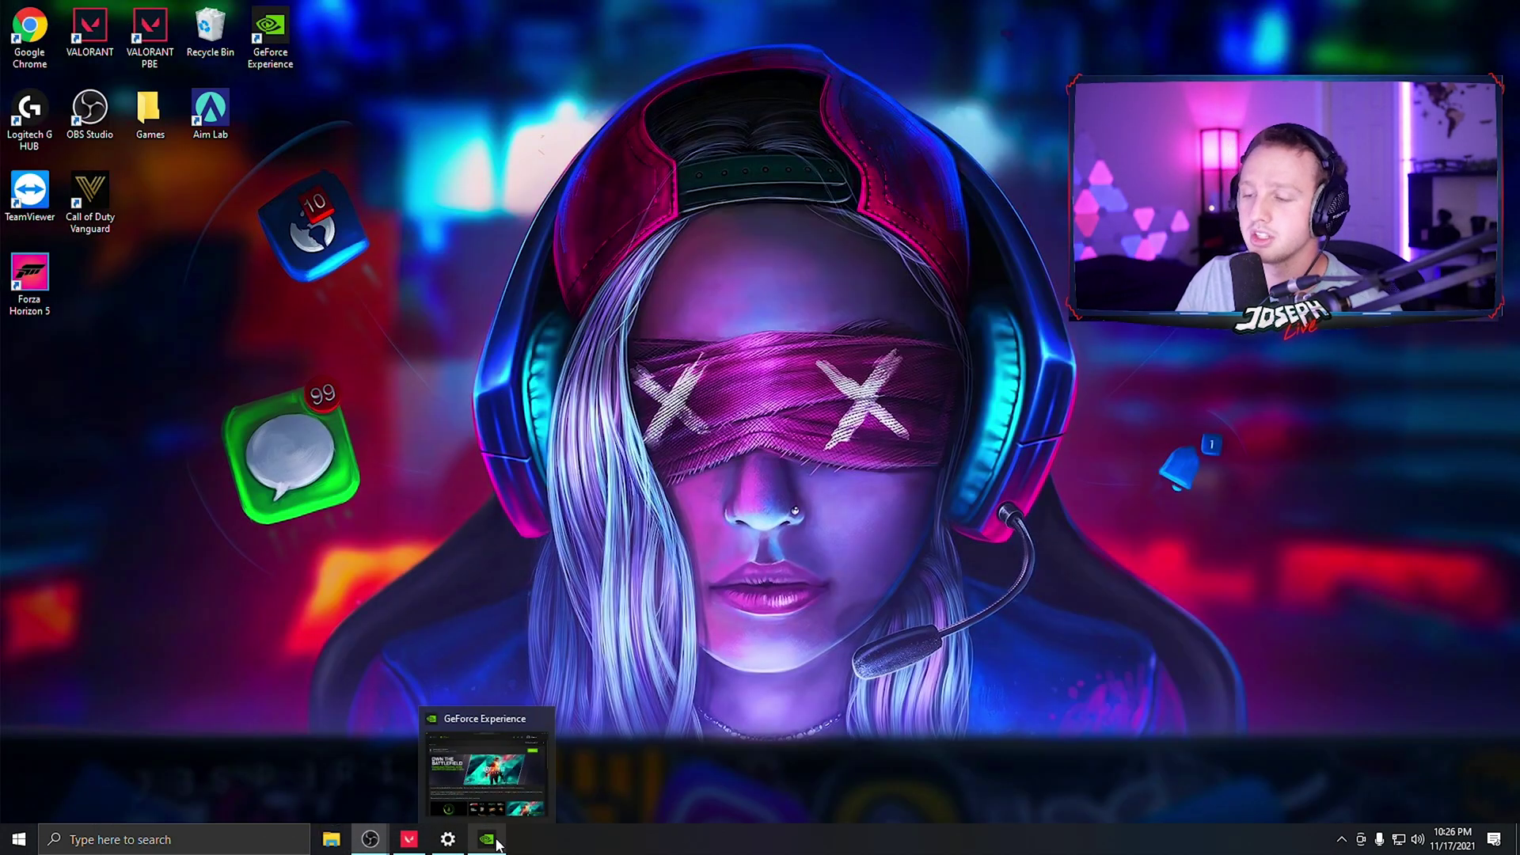
right_click(432, 592)
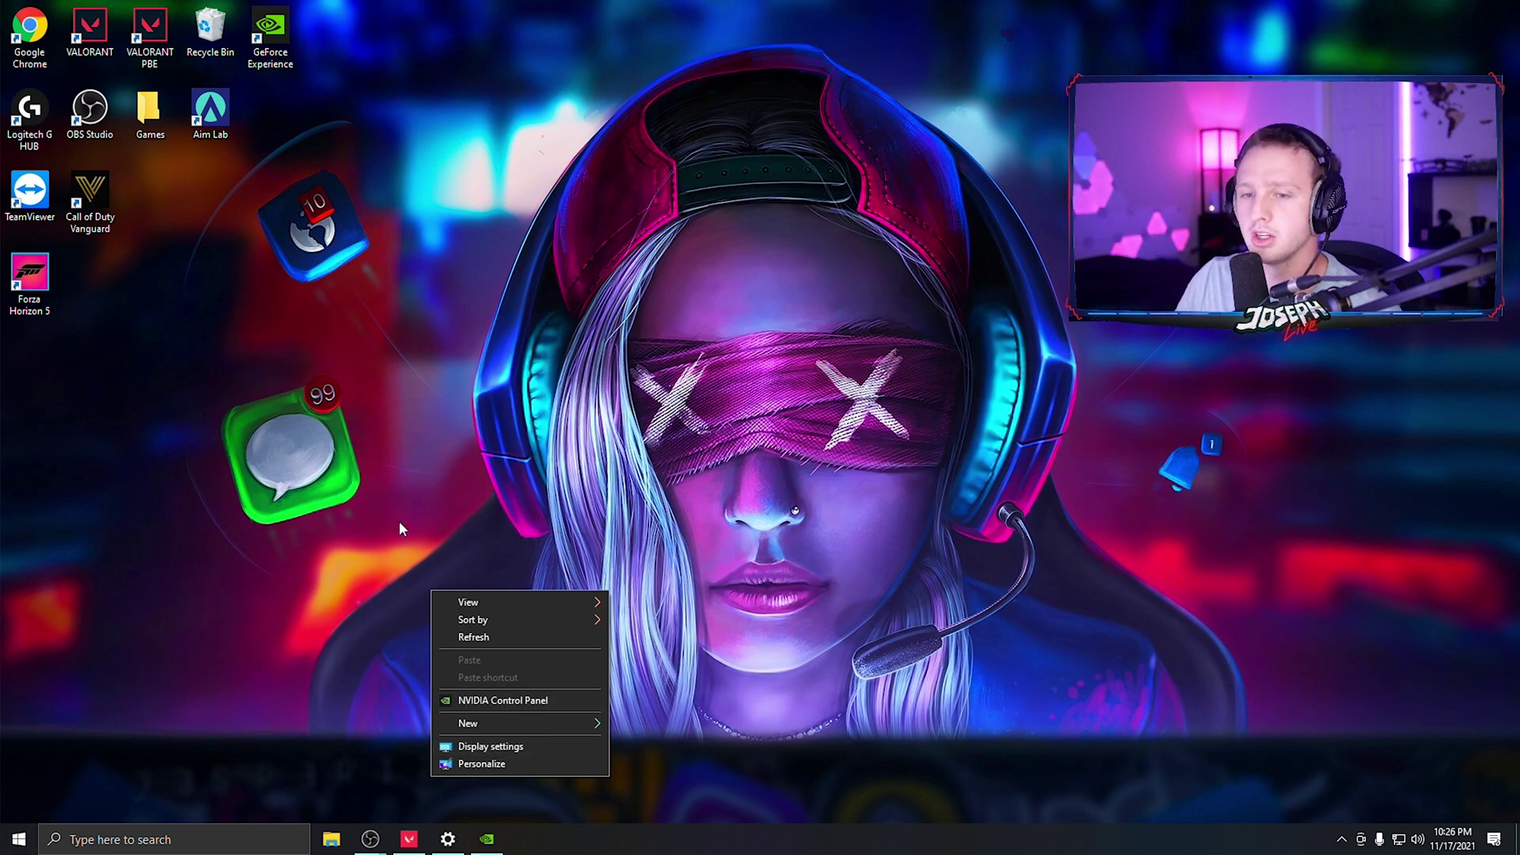
left_click(513, 763)
left_click(1501, 12)
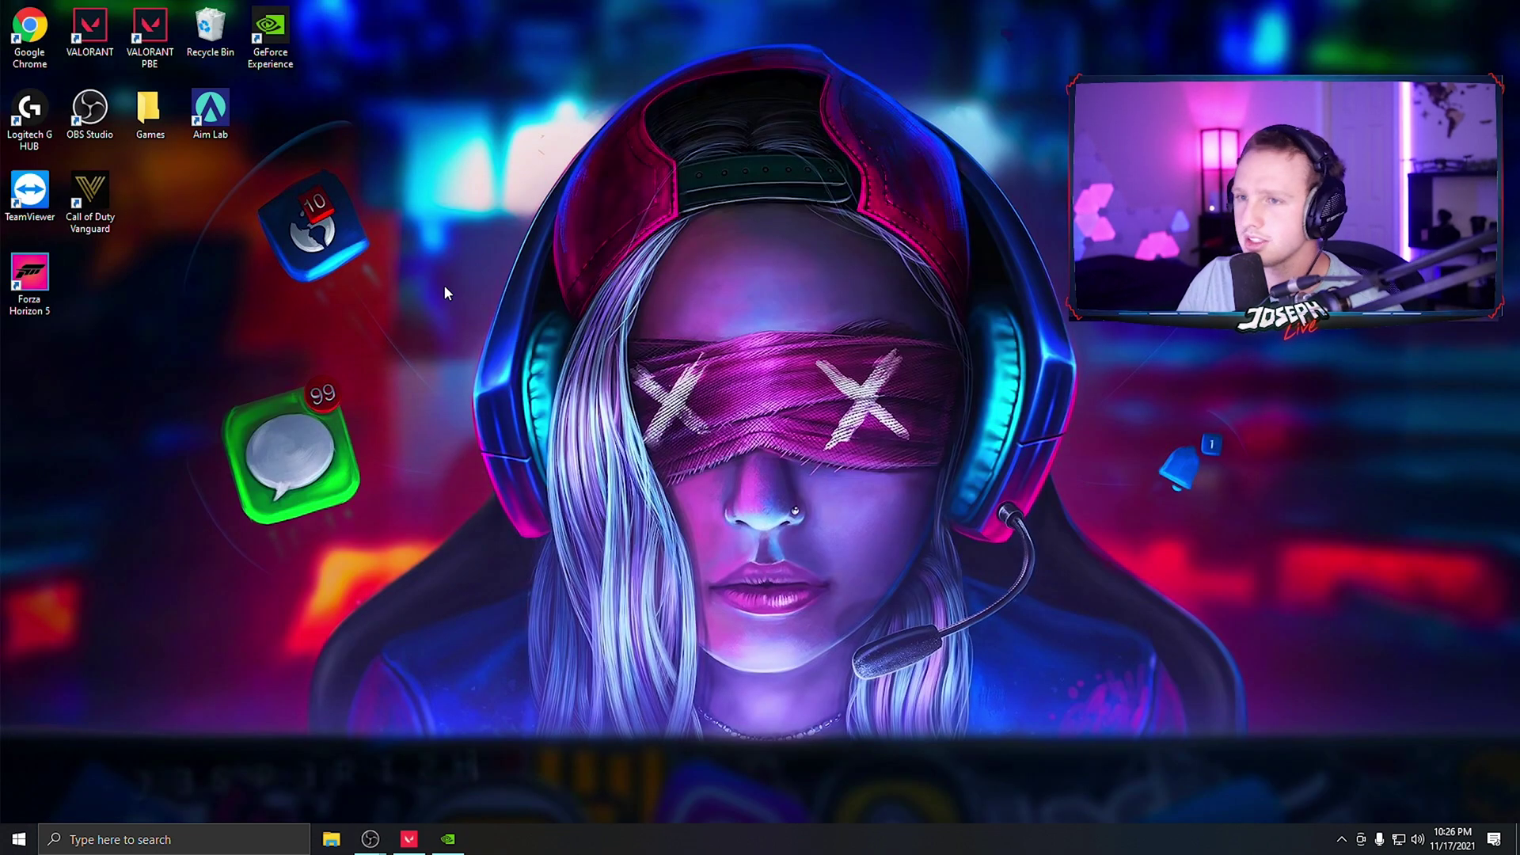
Step: Search the Start menu for 'nzxt' and dismiss it without launching anything
left_click(19, 838)
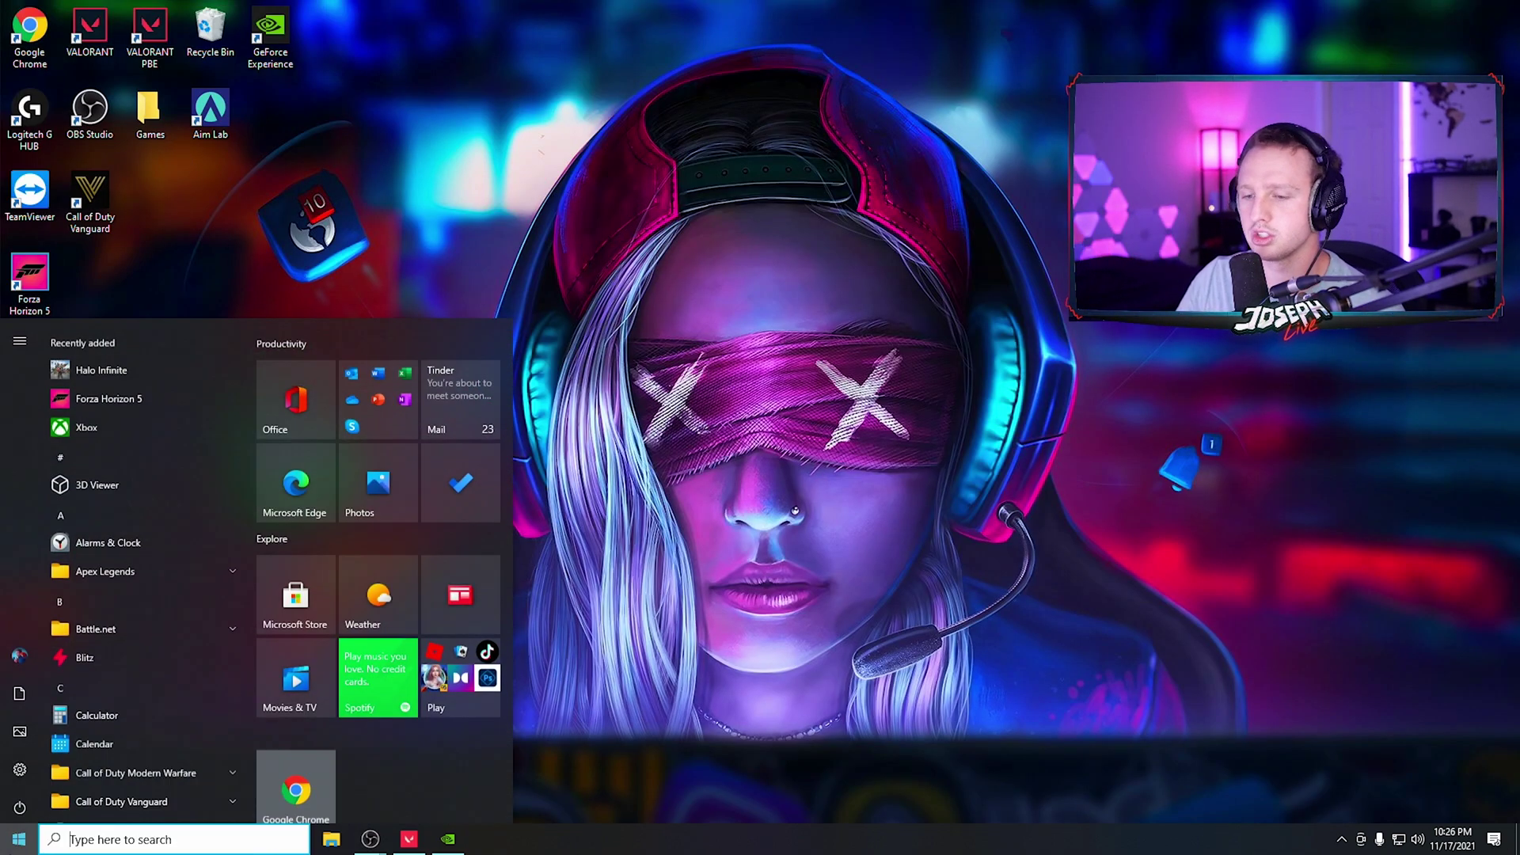
type("nz")
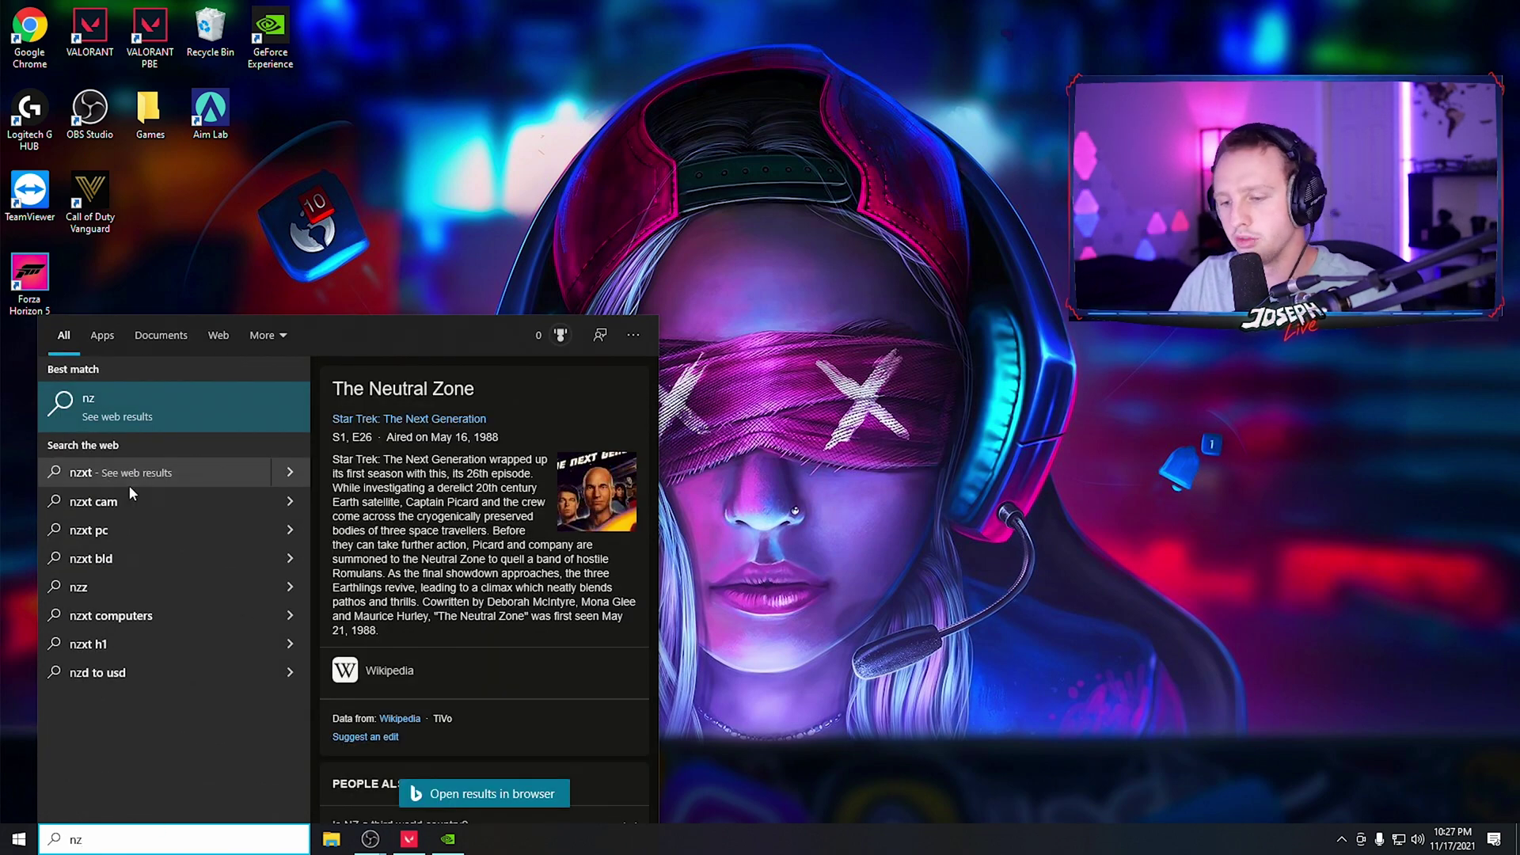
type("xt")
key("Escape")
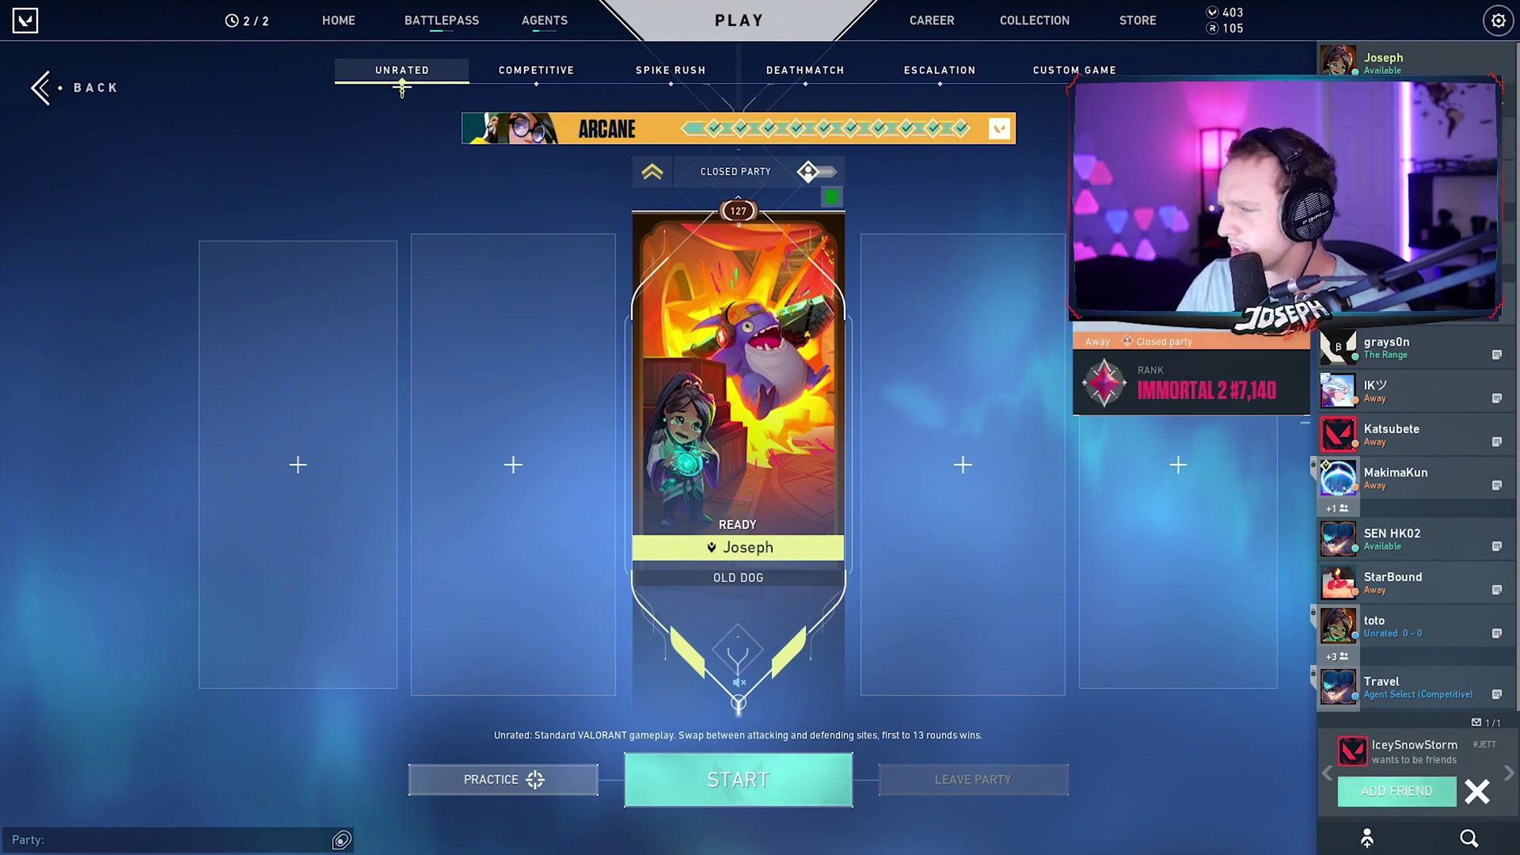
Step: Scroll through the friends list, then open VALORANT's COLLECTION screen of equipped weapon skins
mouse_move(1415, 428)
scroll(1414, 431, "down", 3)
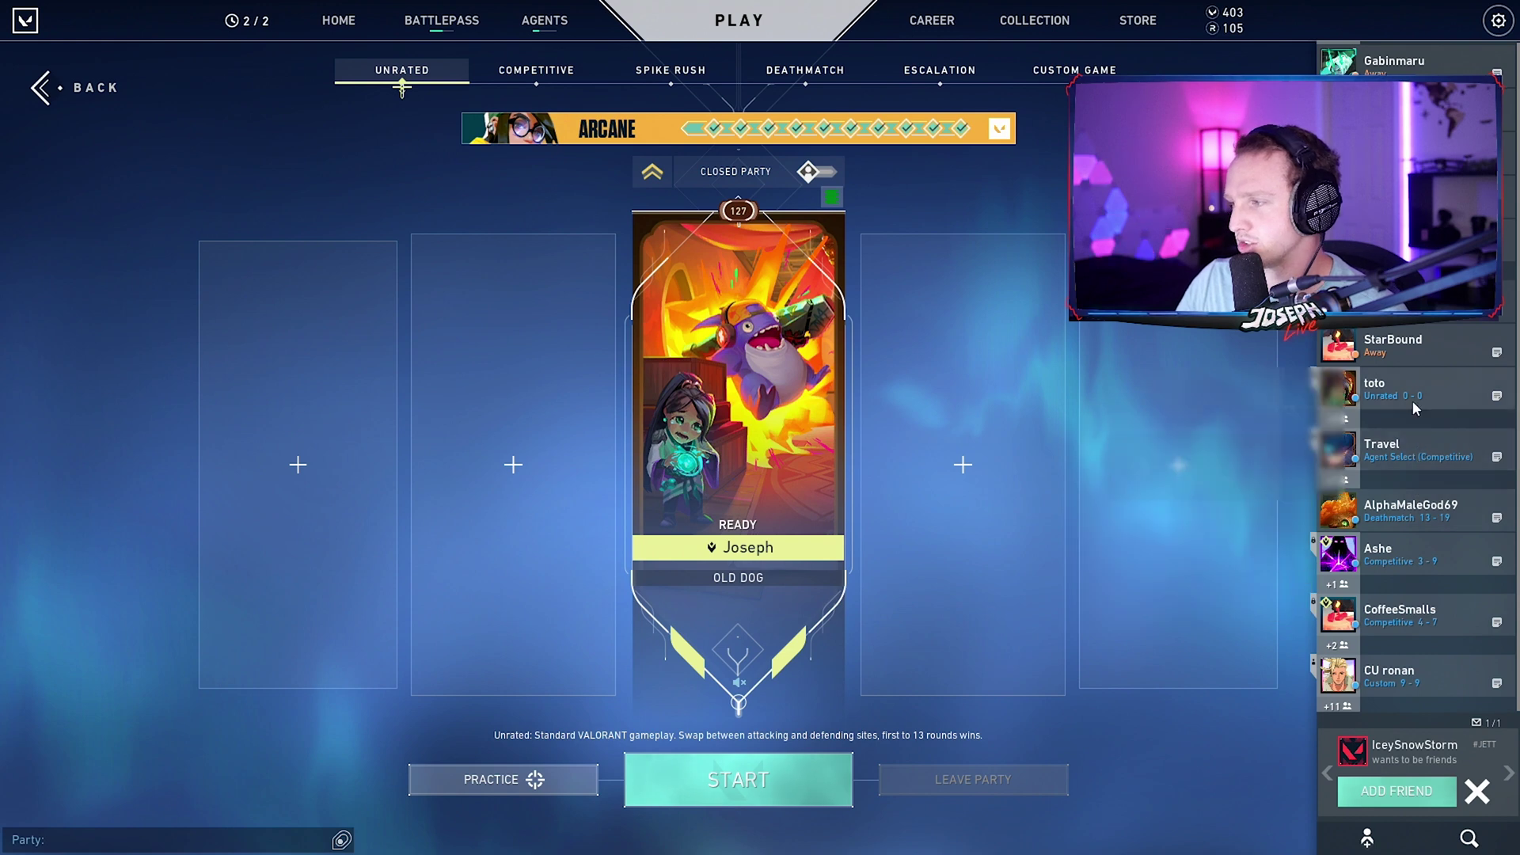
scroll(1412, 392, "up", 1)
mouse_move(1414, 396)
left_click(1026, 26)
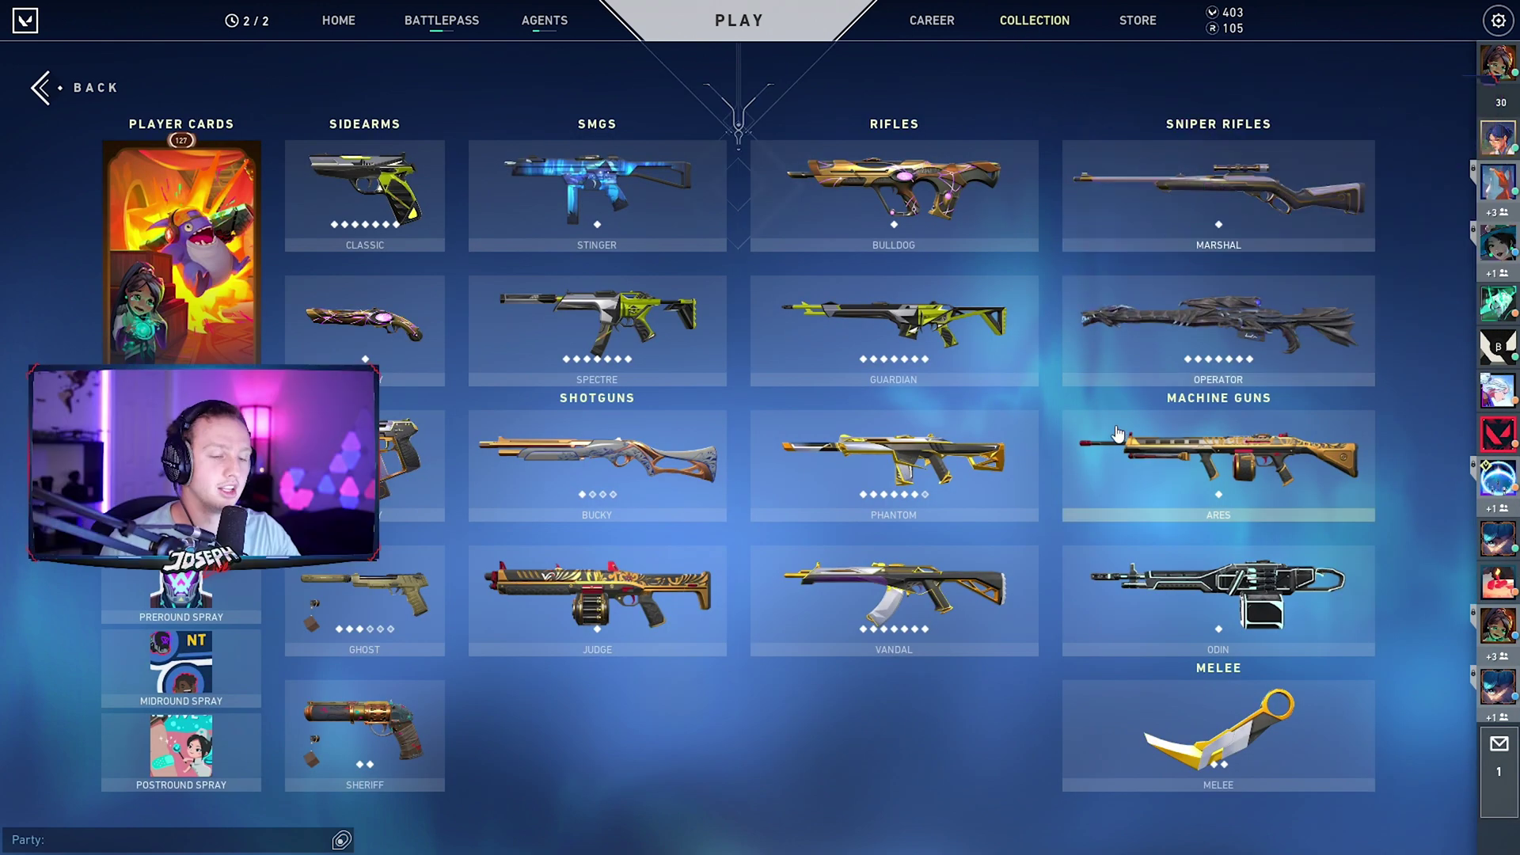
mouse_move(1481, 167)
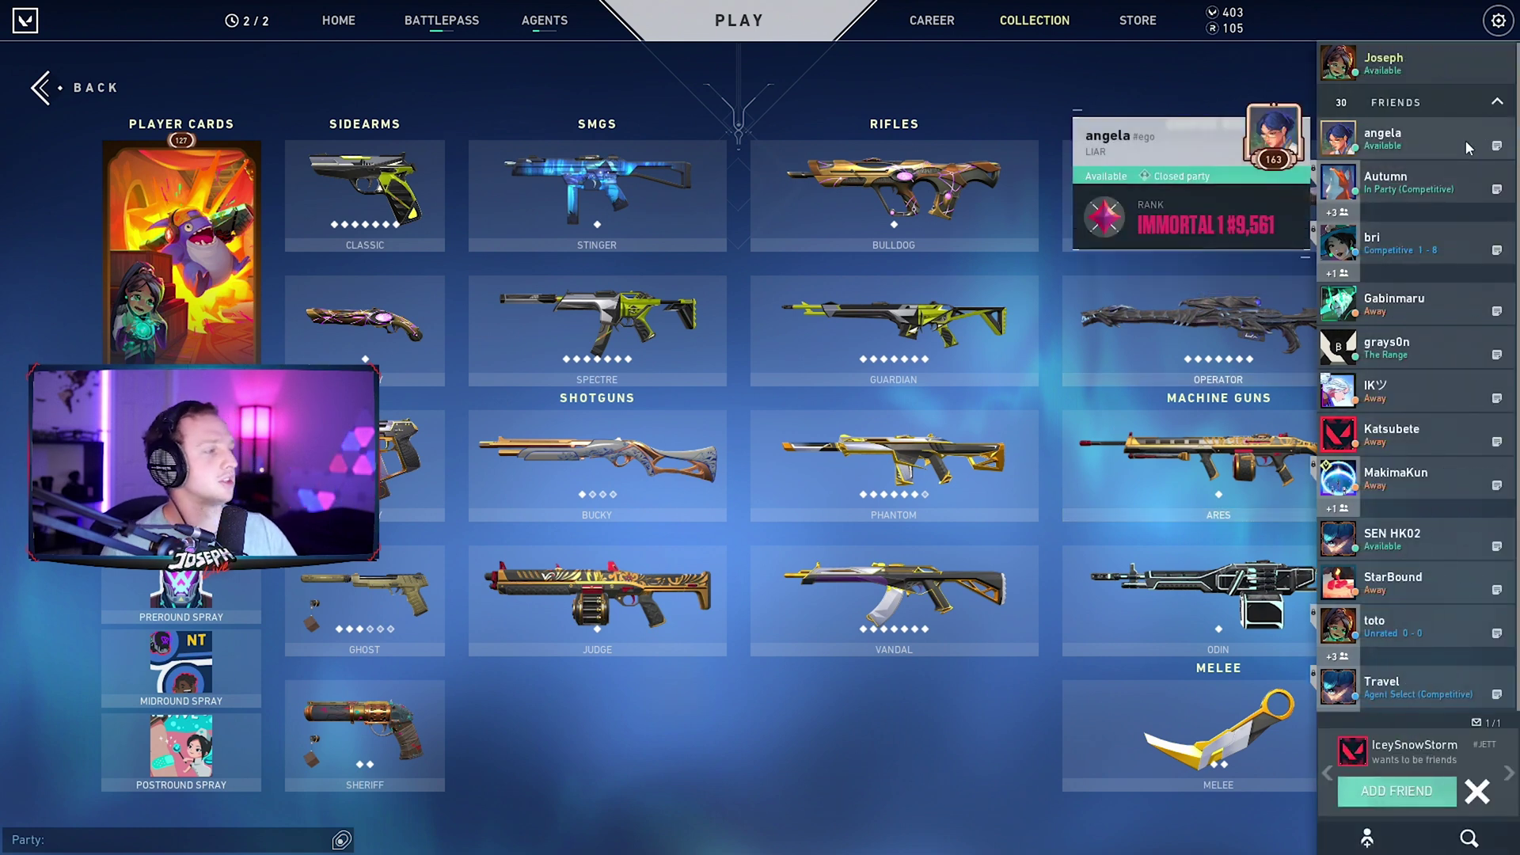
mouse_move(1451, 187)
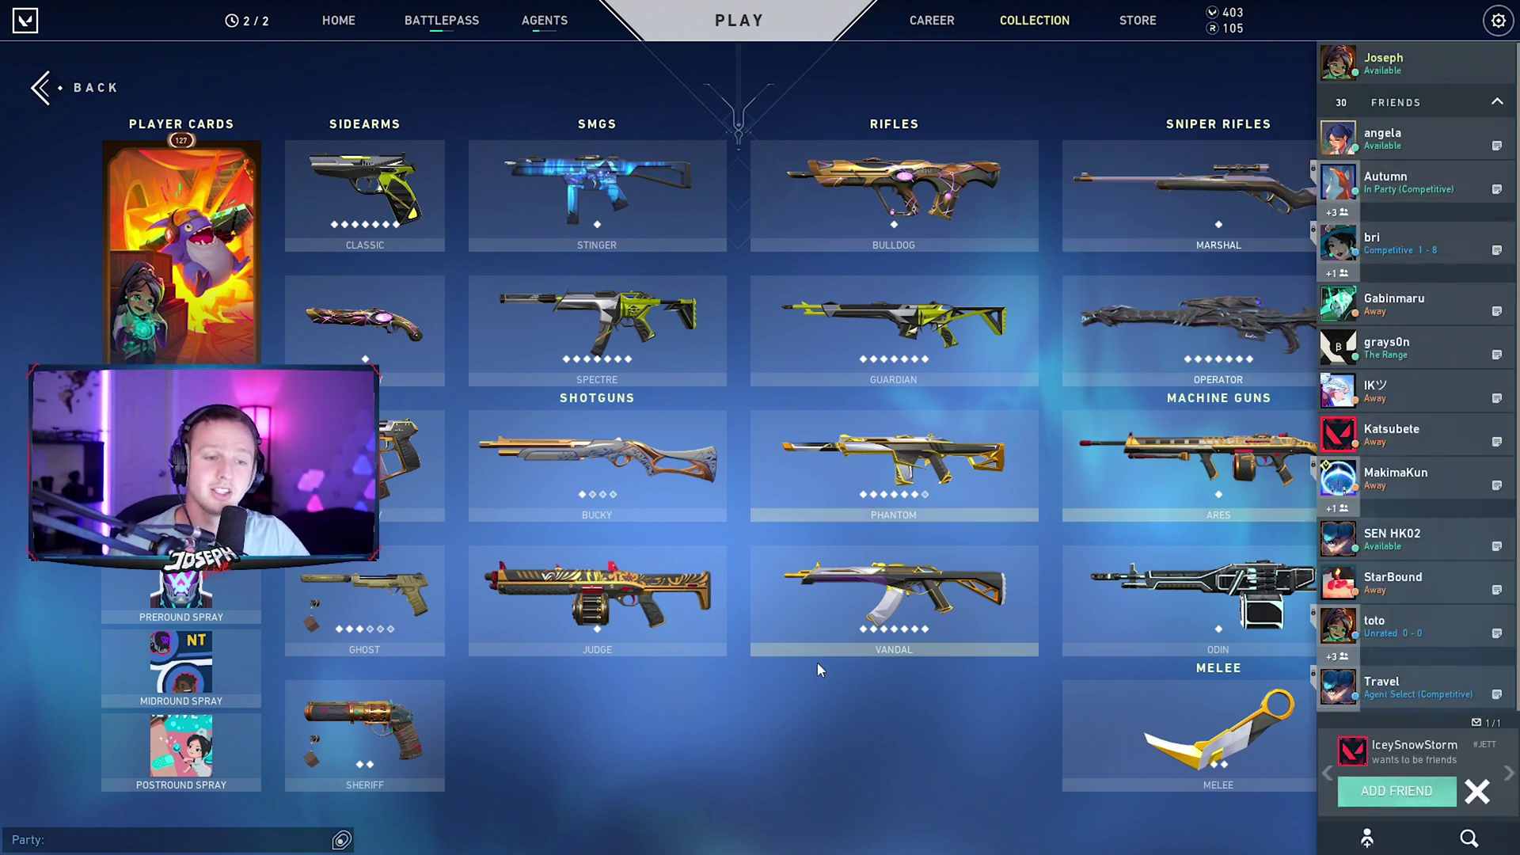